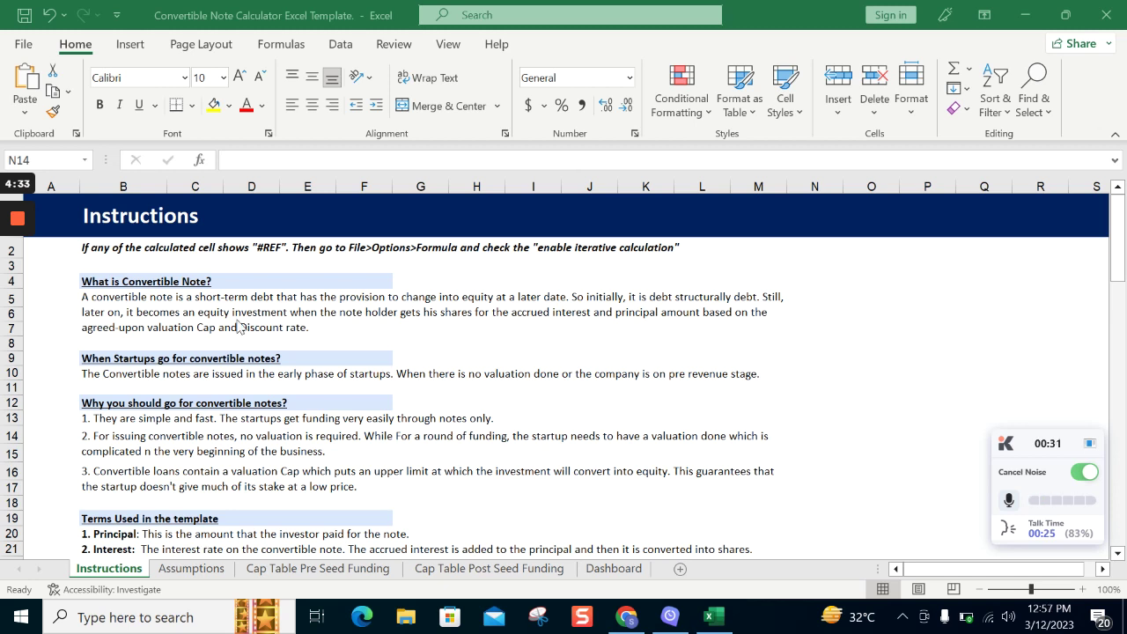
Read through the Instructions sheet, including the #REF warning and when startups use notes
key(alt+Tab)
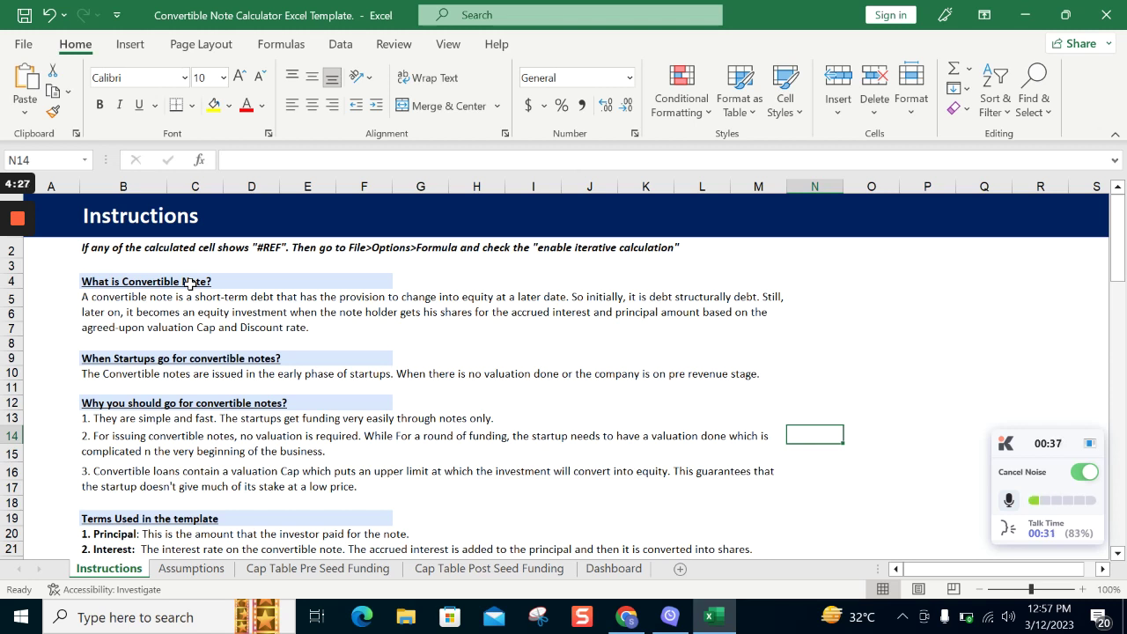
key(Down)
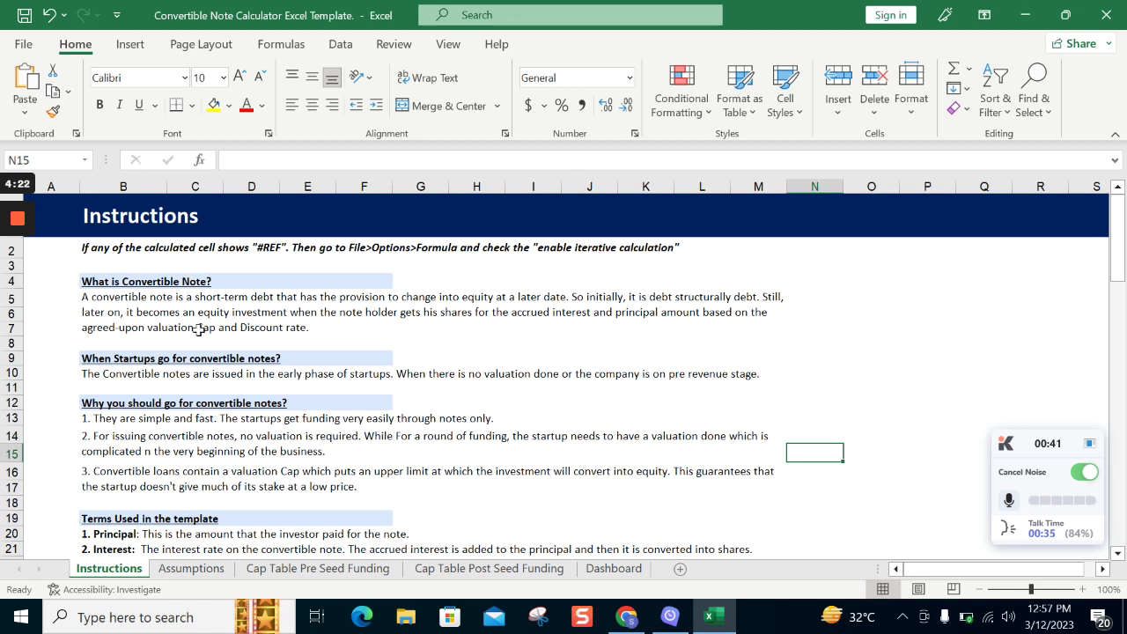
click(202, 361)
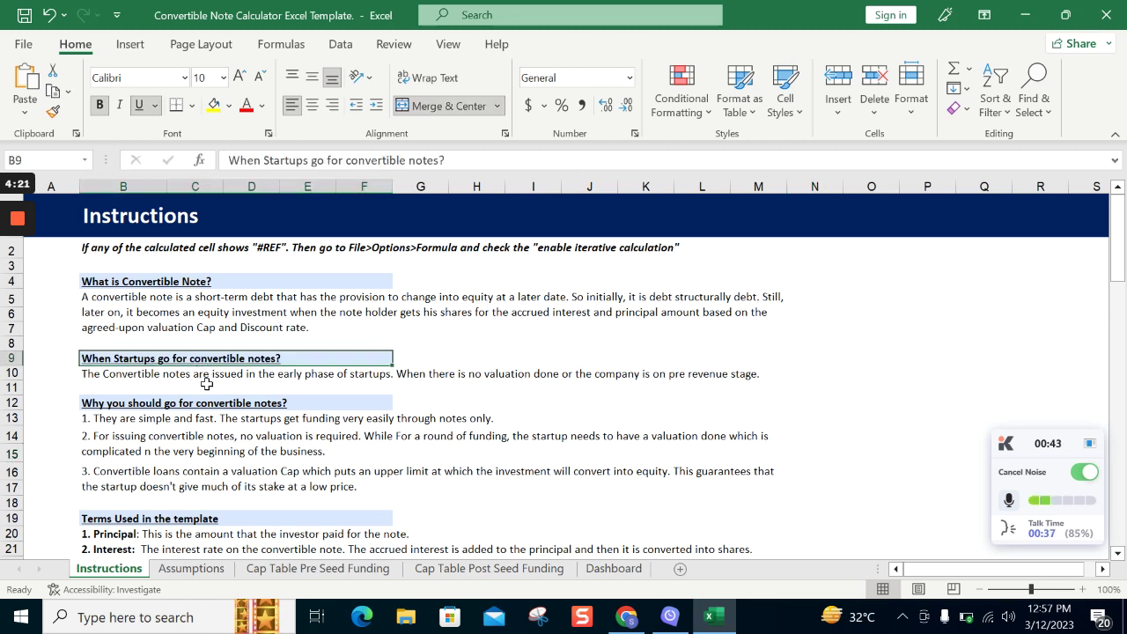
key(Down)
key(Down)
key(Down)
key(Down)
key(Down)
key(Down)
key(Down)
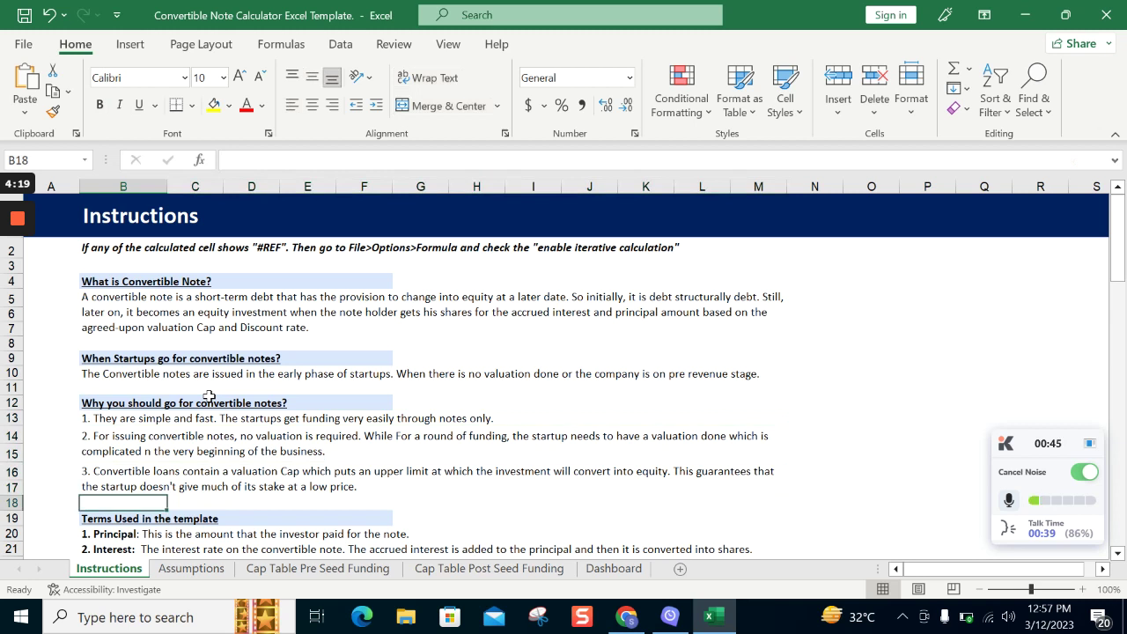
key(Down)
key(Down)
key(Down)
key(Down)
key(Down)
key(Down)
key(Down)
key(Down)
key(Down)
key(Down)
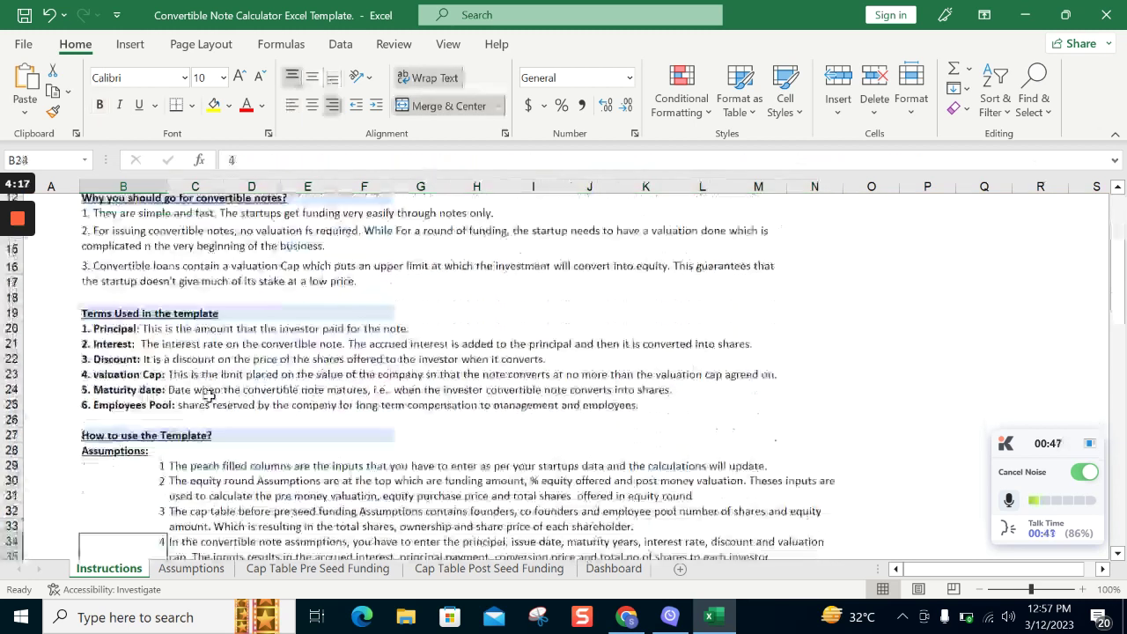
key(Down)
key(Down)
key(Up)
key(Up)
key(Up)
key(Up)
key(Up)
key(Up)
key(Up)
key(Up)
key(Up)
key(Up)
key(Up)
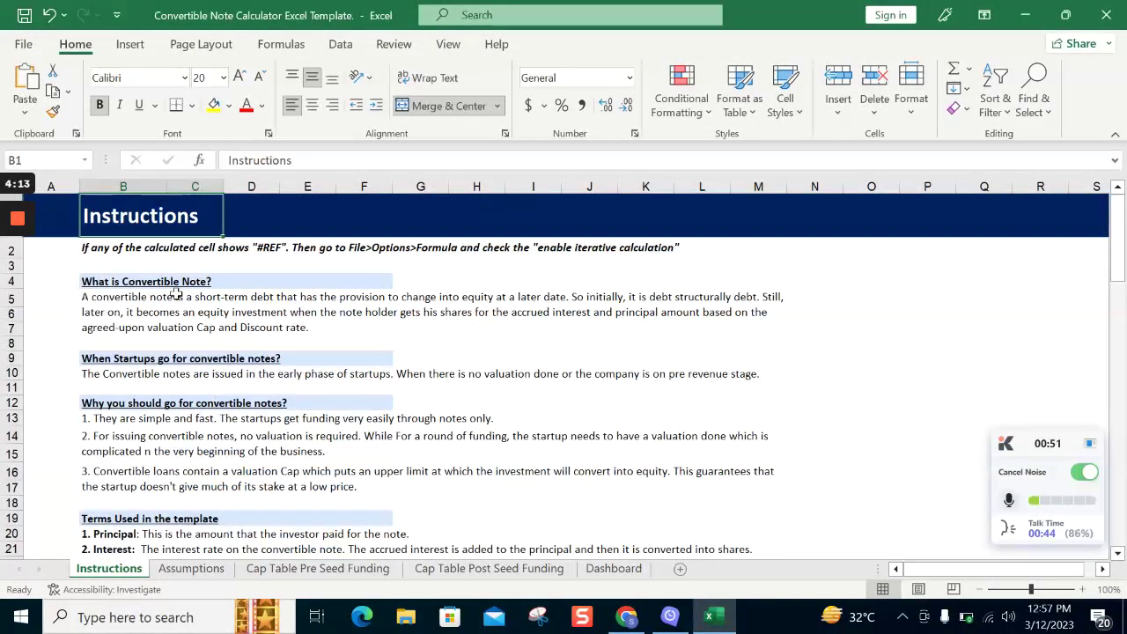
click(117, 250)
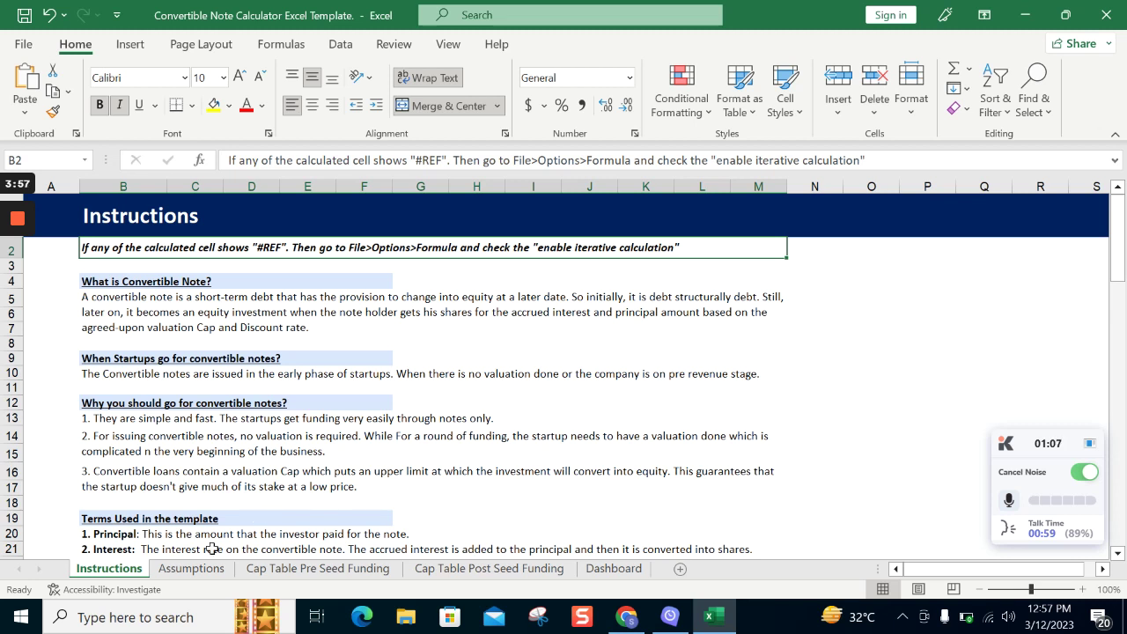
On the Assumptions sheet, review the $2,000,000 equity round funding, 27% offered and valuation labels
click(192, 569)
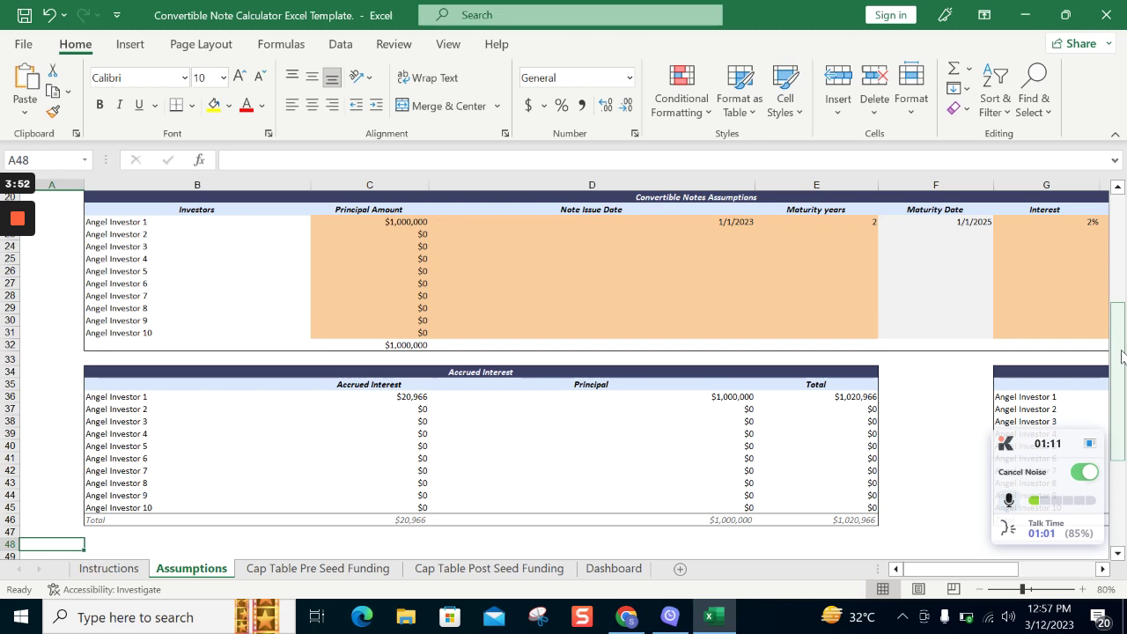
drag(1118, 346, 1114, 238)
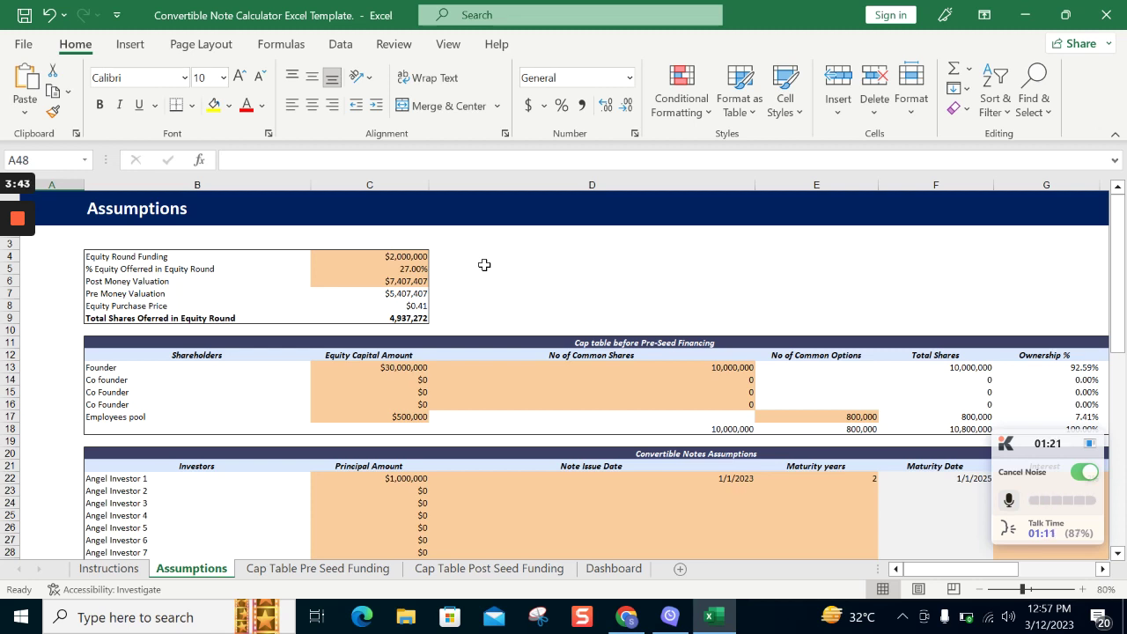
click(201, 256)
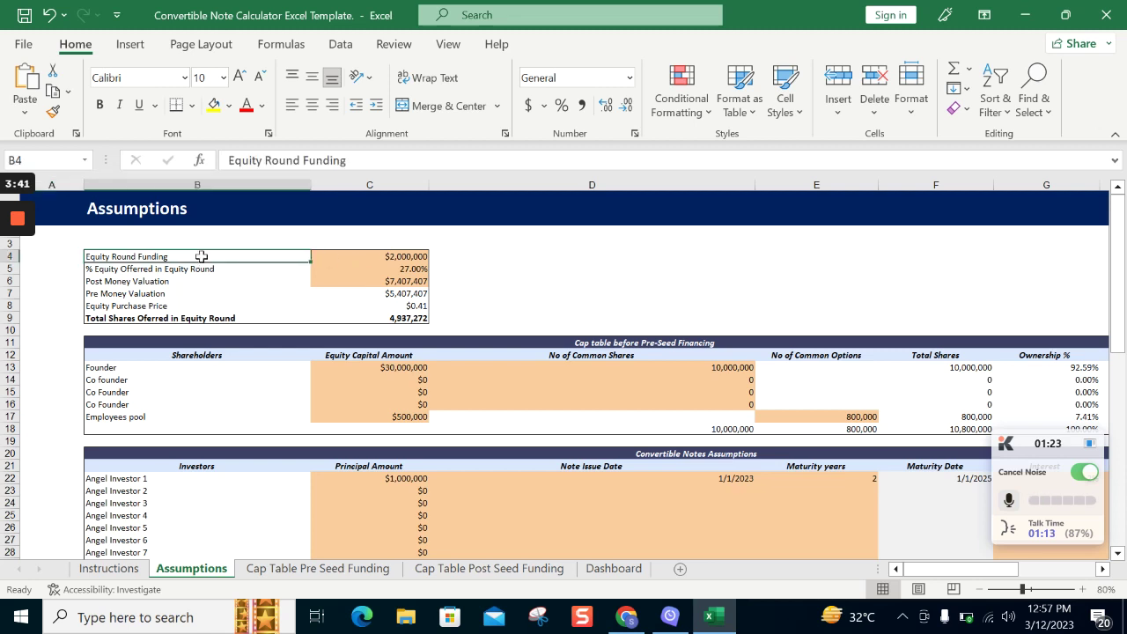
key(Down)
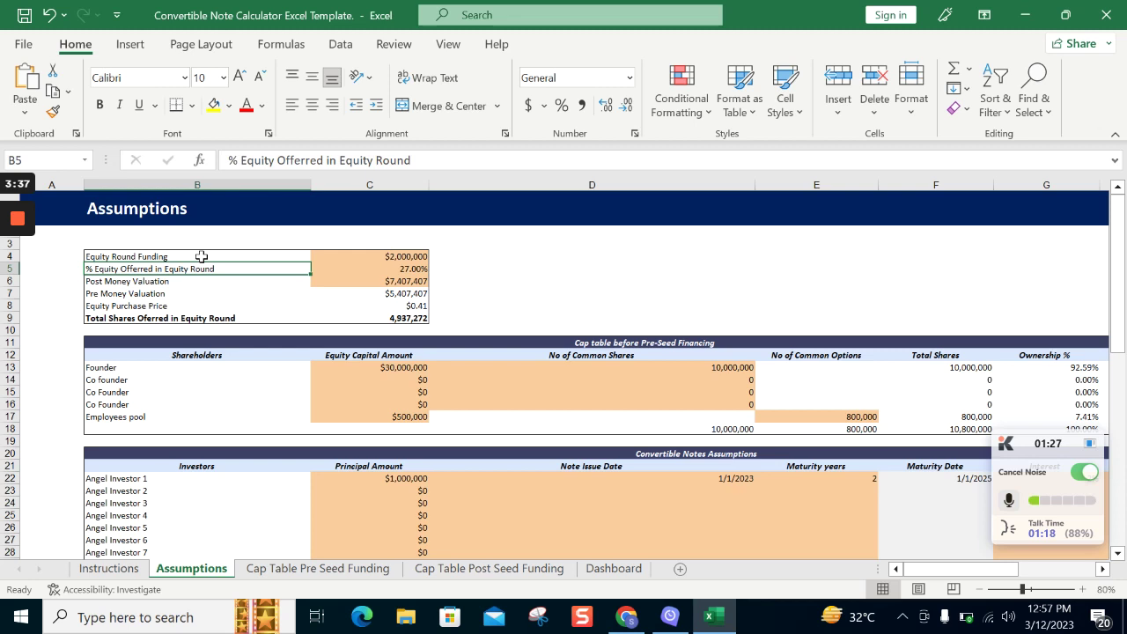
key(Down)
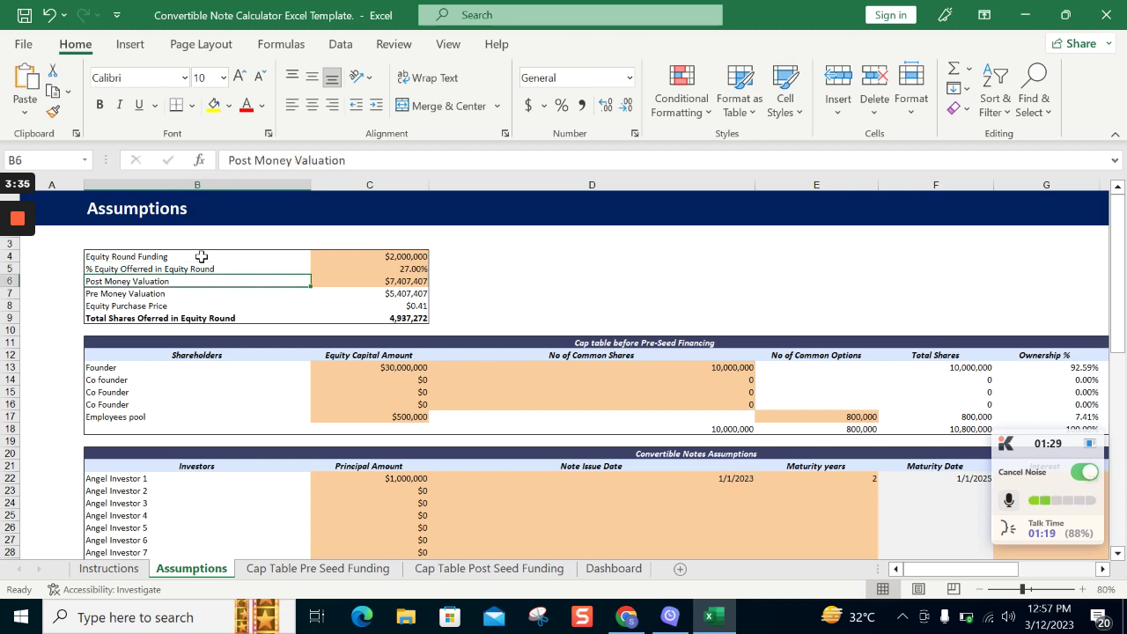
key(Down)
key(Down)
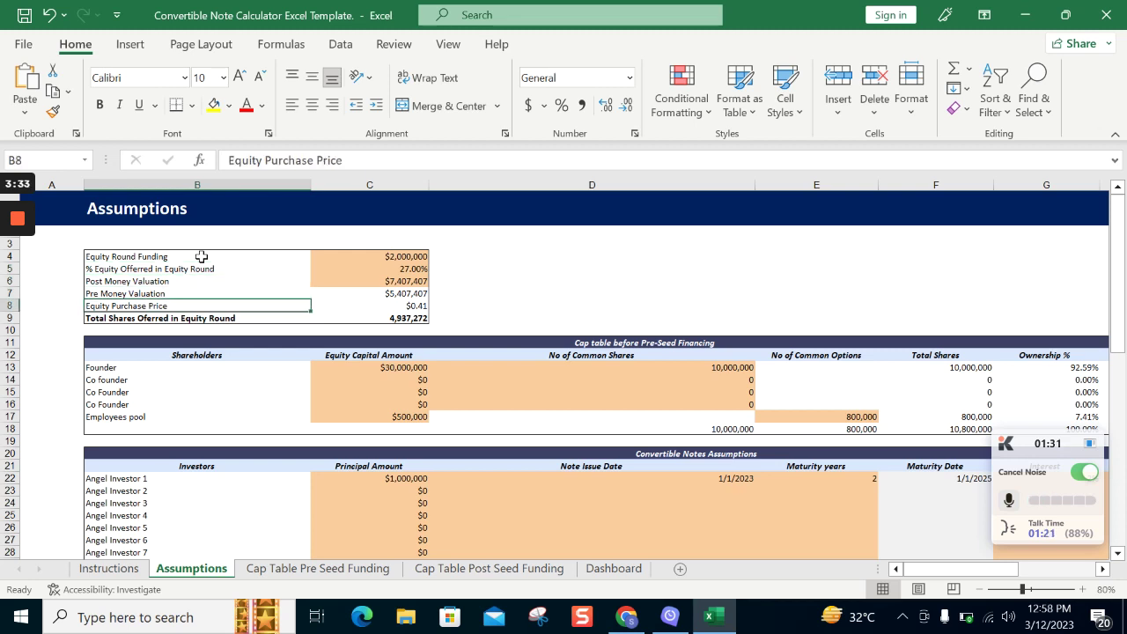
Inspect the pre-money and post-money valuation formulas beside their labels
key(Down)
key(Up)
key(Up)
key(Down)
key(Down)
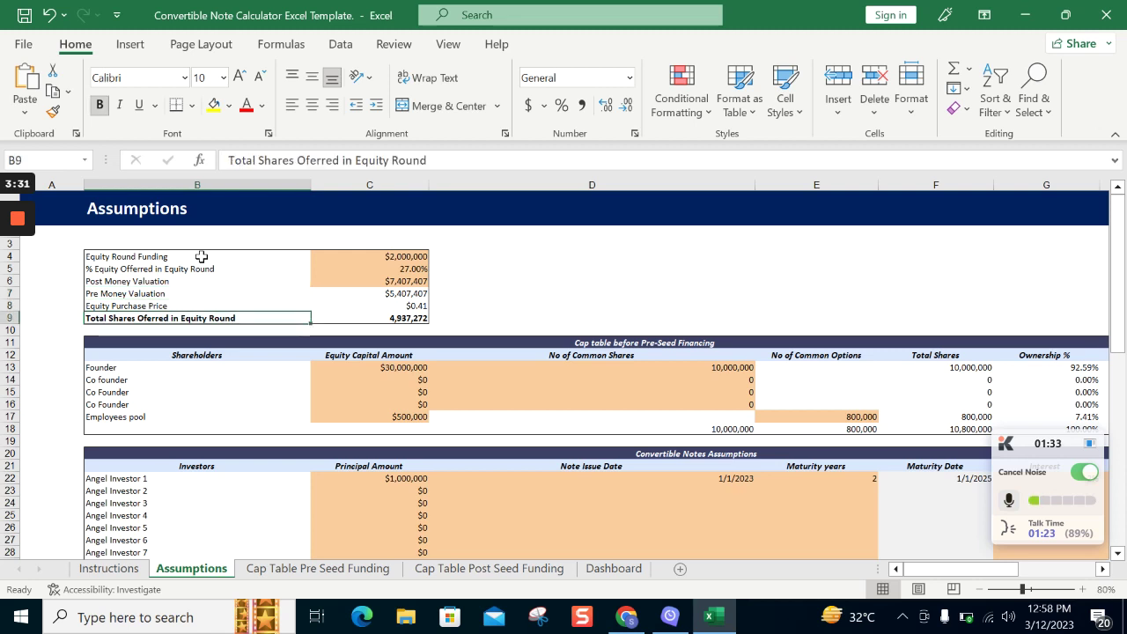
key(Up)
key(Up)
key(Right)
key(Left)
key(Right)
key(Up)
key(Up)
key(Up)
key(Down)
key(Down)
key(Down)
key(Down)
key(Down)
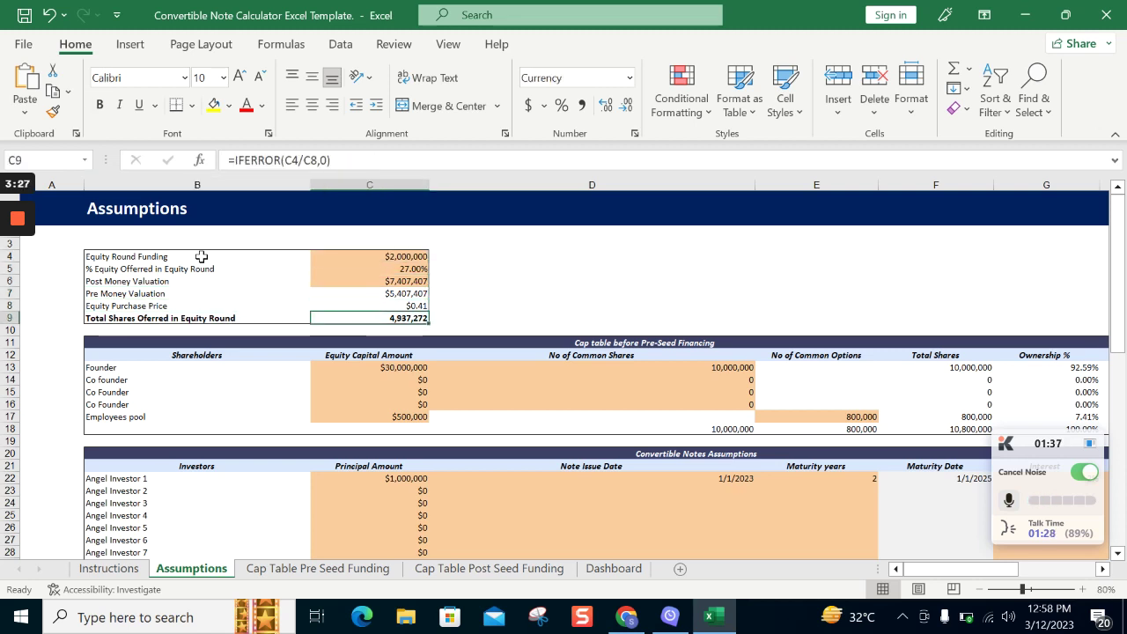
key(Down)
key(Down)
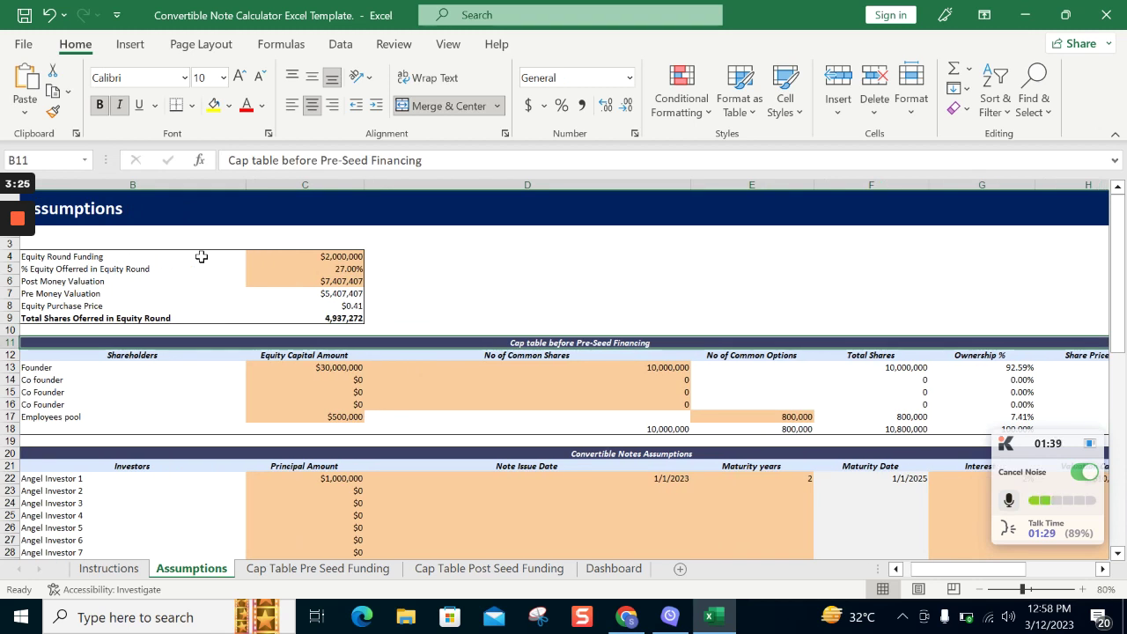
key(Down)
key(Down)
key(Left)
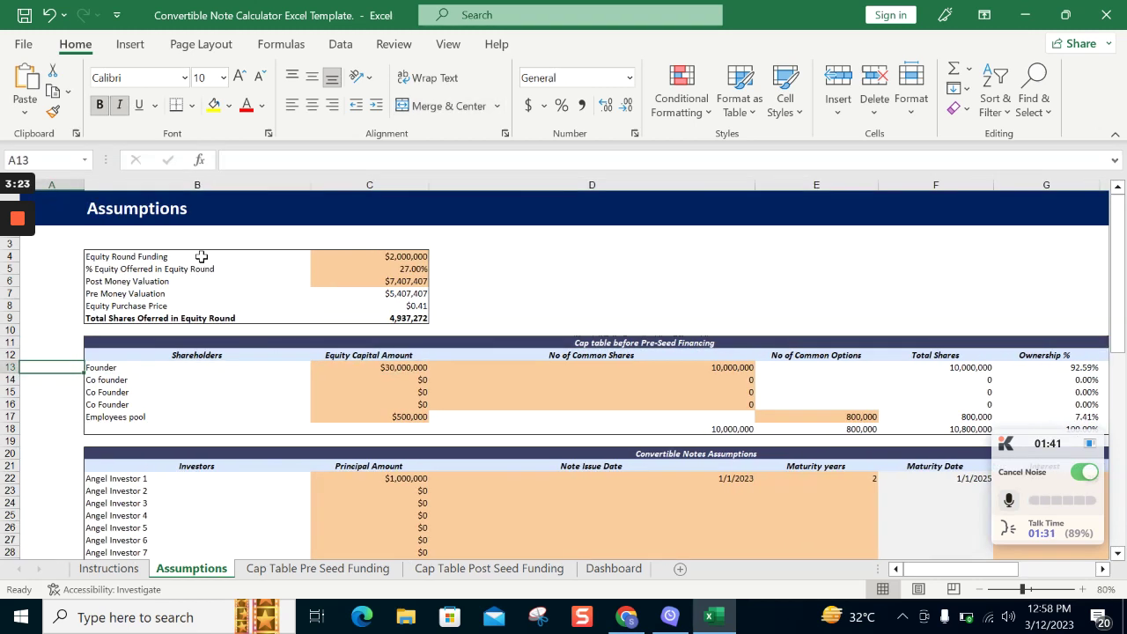
key(Up)
key(Right)
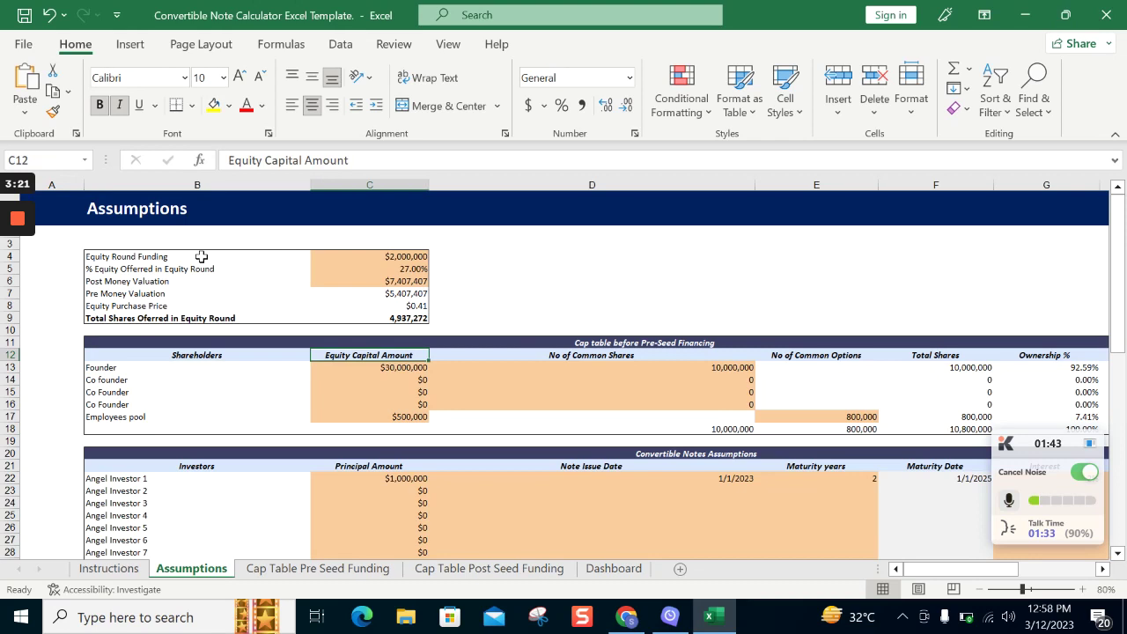
key(Down)
key(Up)
key(Right)
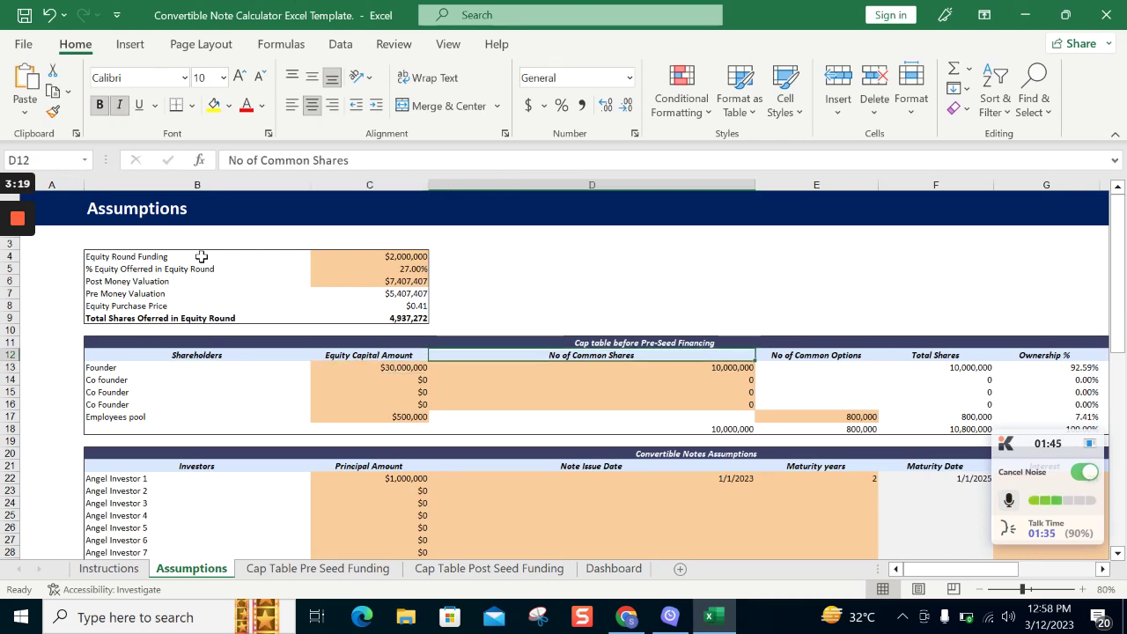
key(Down)
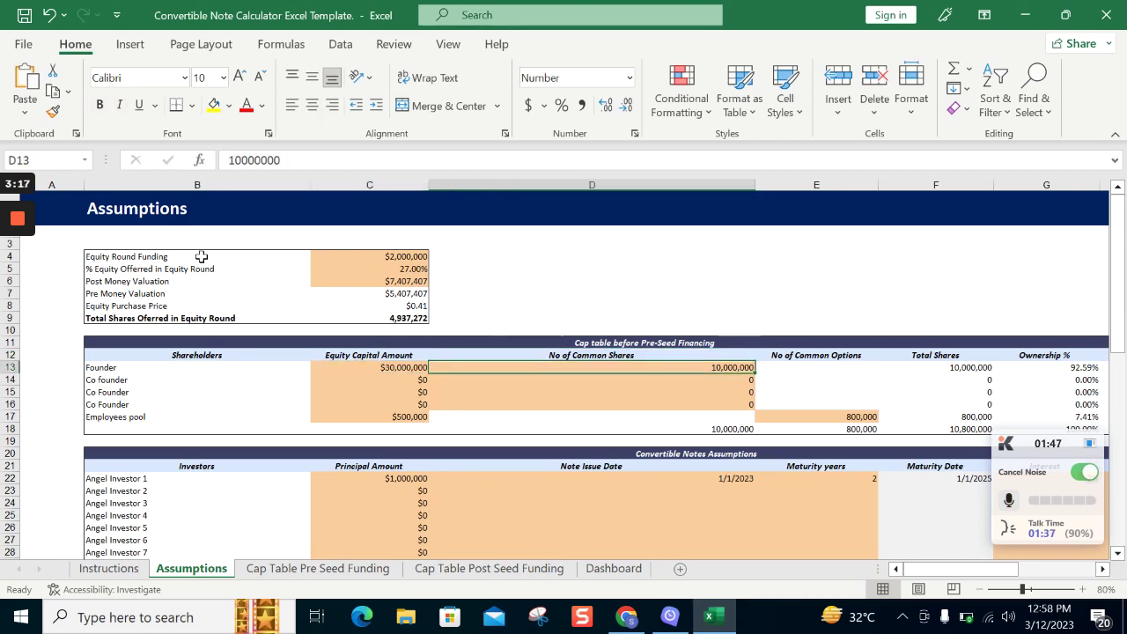
key(Up)
key(Right)
key(Right)
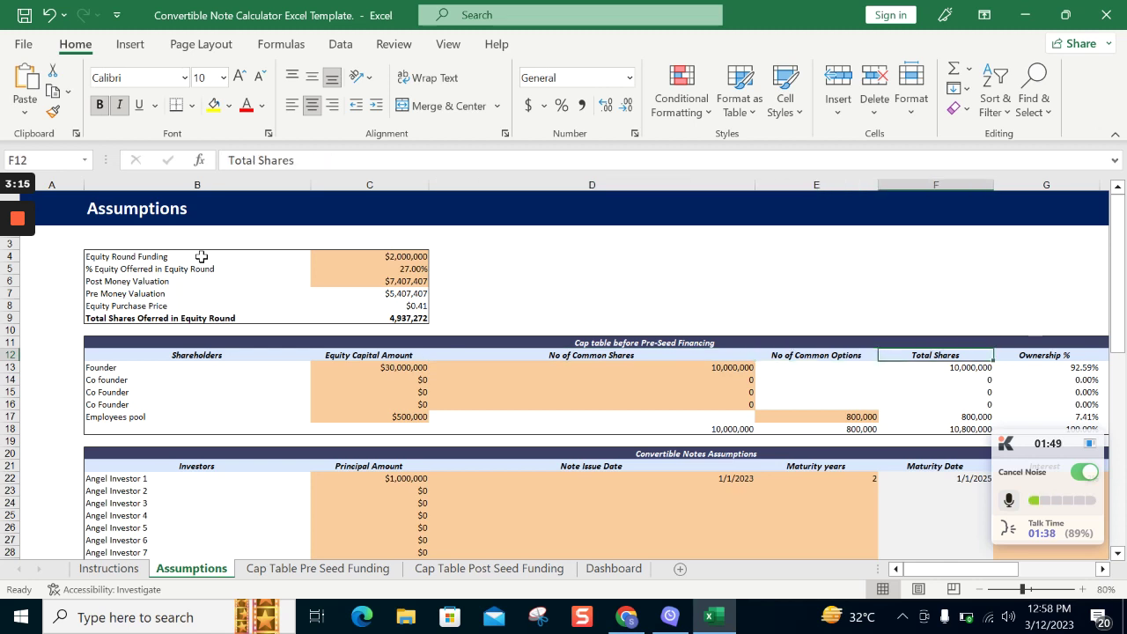
key(Left)
key(Right)
key(Right)
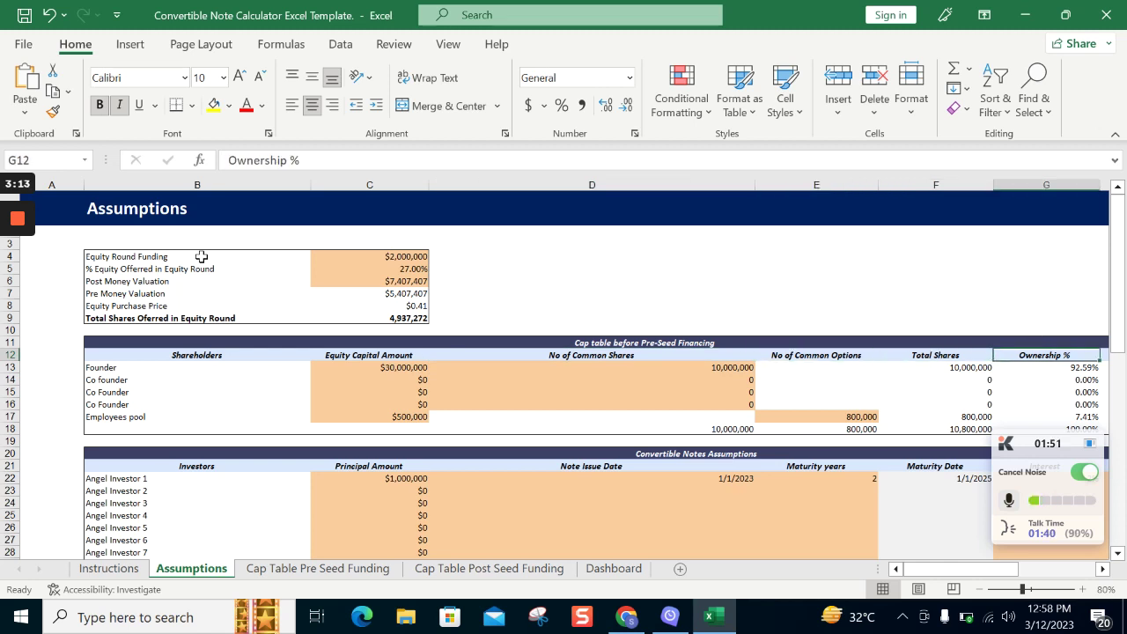
key(Right)
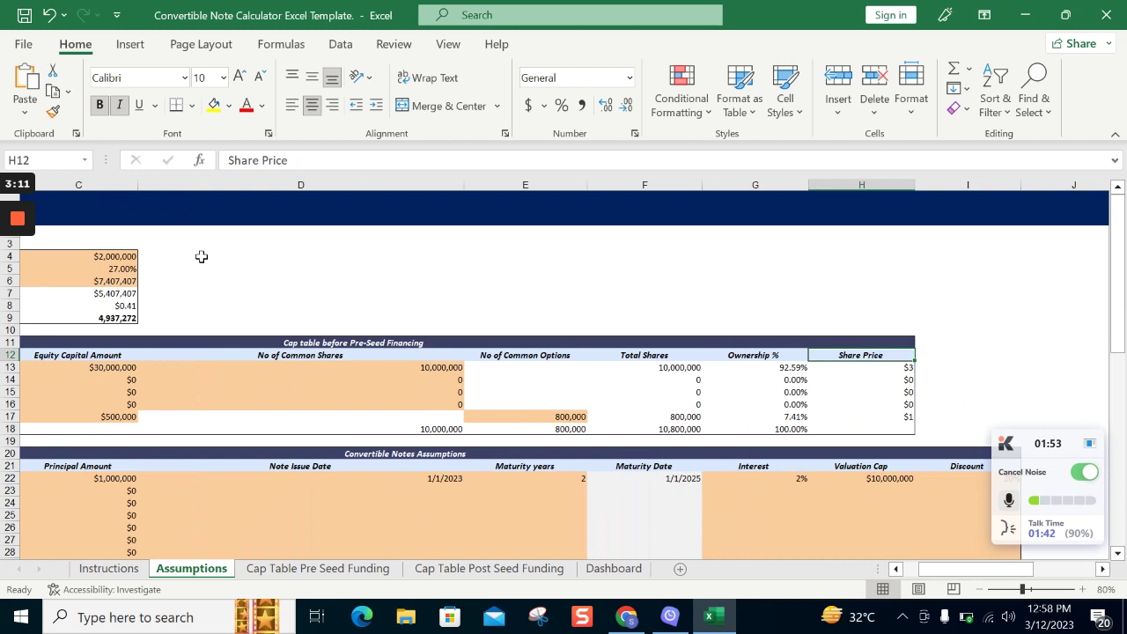
key(Left)
key(Down)
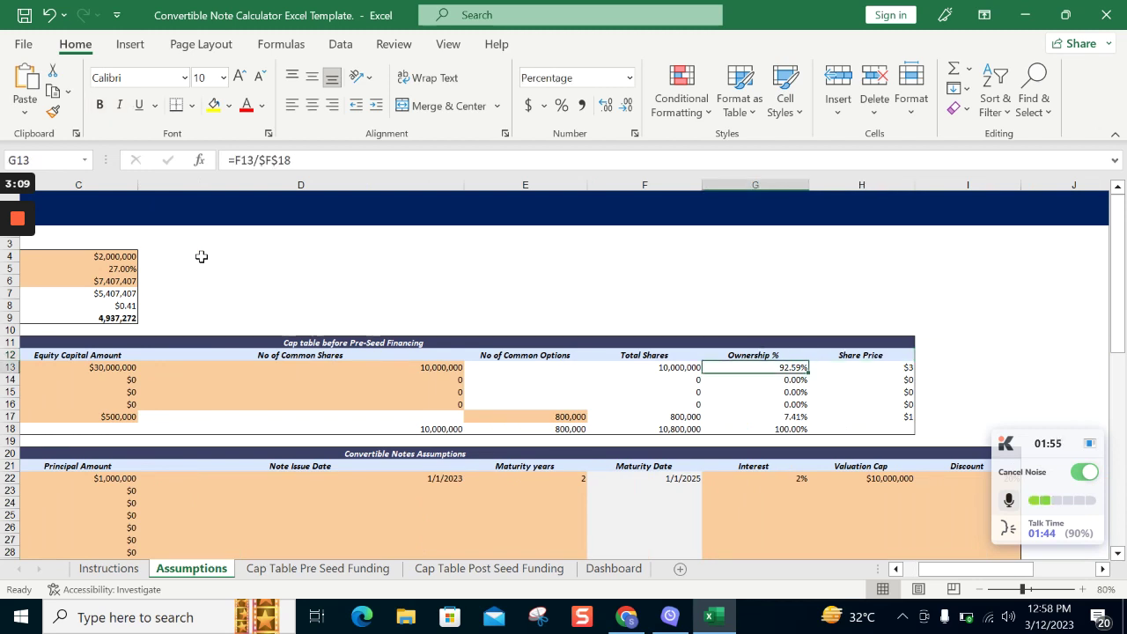
key(Up)
key(Down)
key(Left)
key(Left)
key(Left)
key(Left)
key(Left)
key(Left)
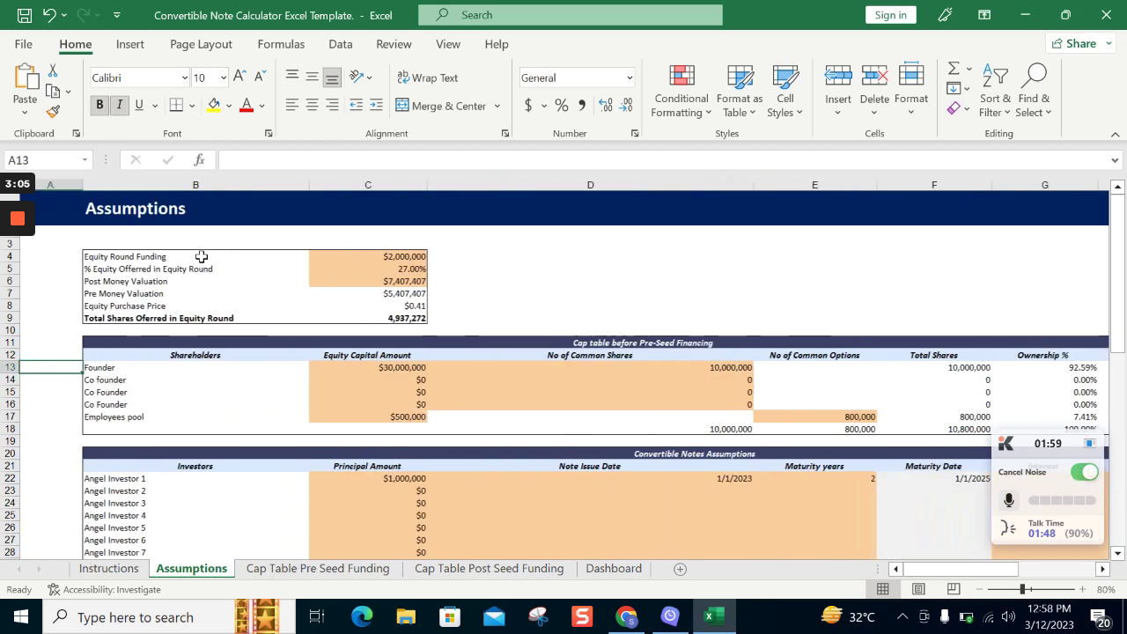
key(Right)
key(Down)
key(Down)
key(Down)
key(Down)
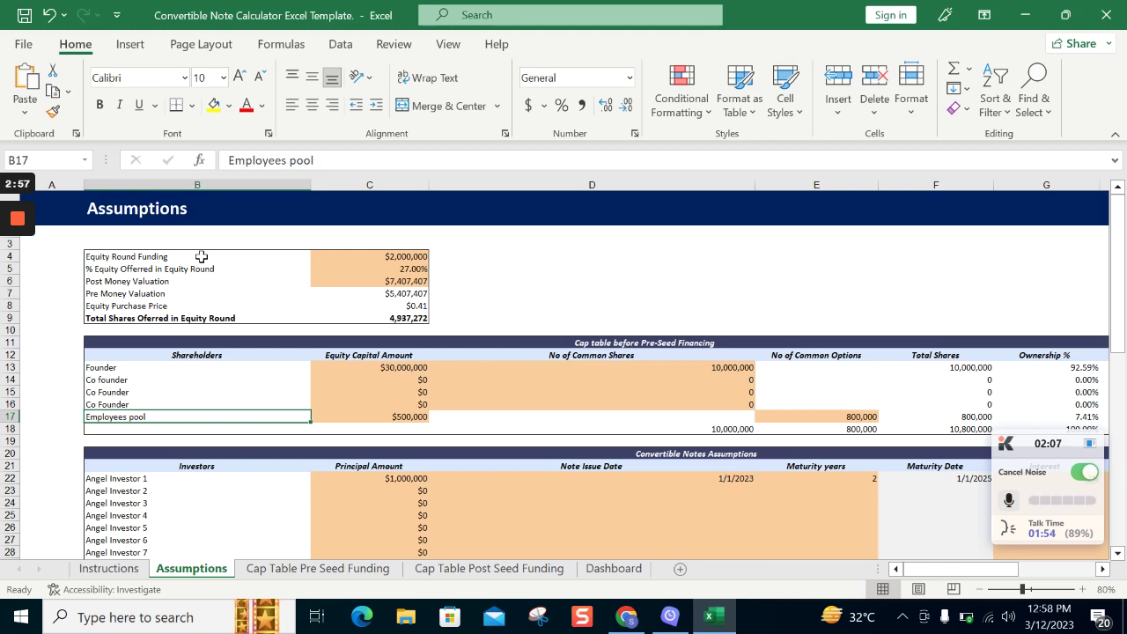
key(Down)
key(Down)
key(Right)
key(Down)
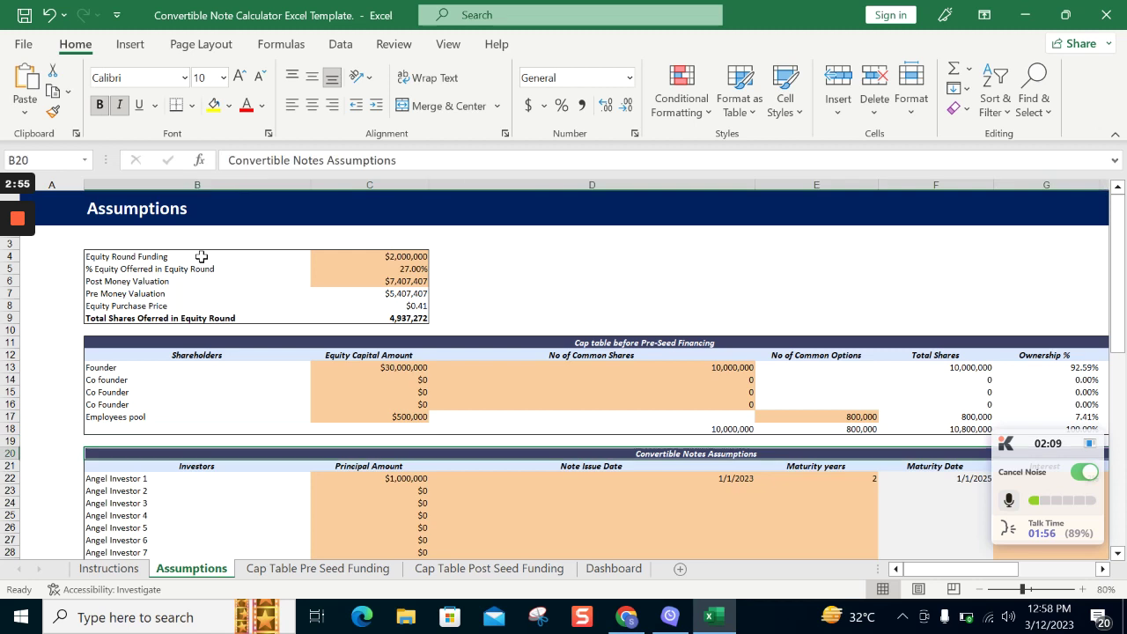
key(Down)
key(Down)
key(Down)
key(Down)
key(Down)
key(Down)
key(Down)
key(Down)
key(Down)
key(Down)
key(Left)
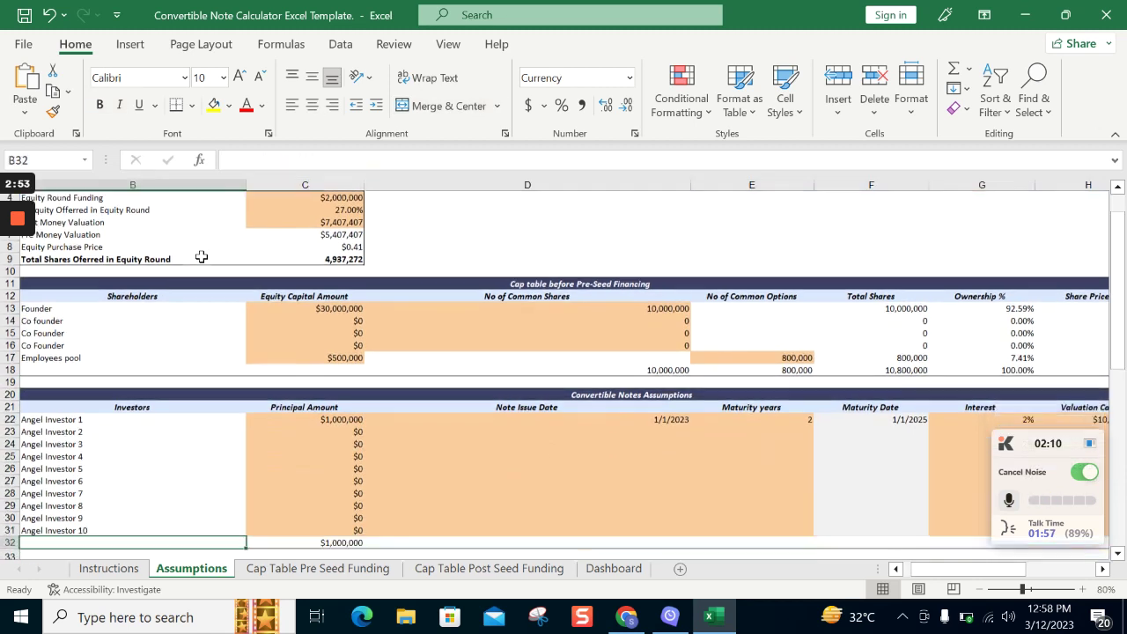
key(Up)
key(Up)
key(Up)
key(Up)
key(Up)
key(Up)
key(Up)
key(Up)
key(Up)
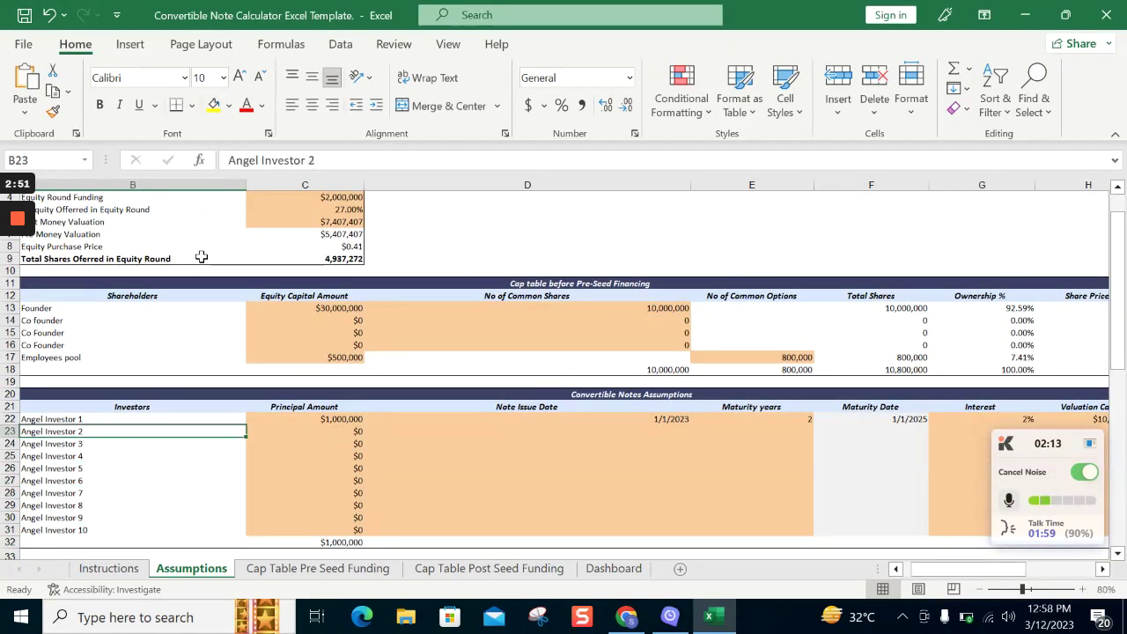
key(Up)
key(Left)
key(Right)
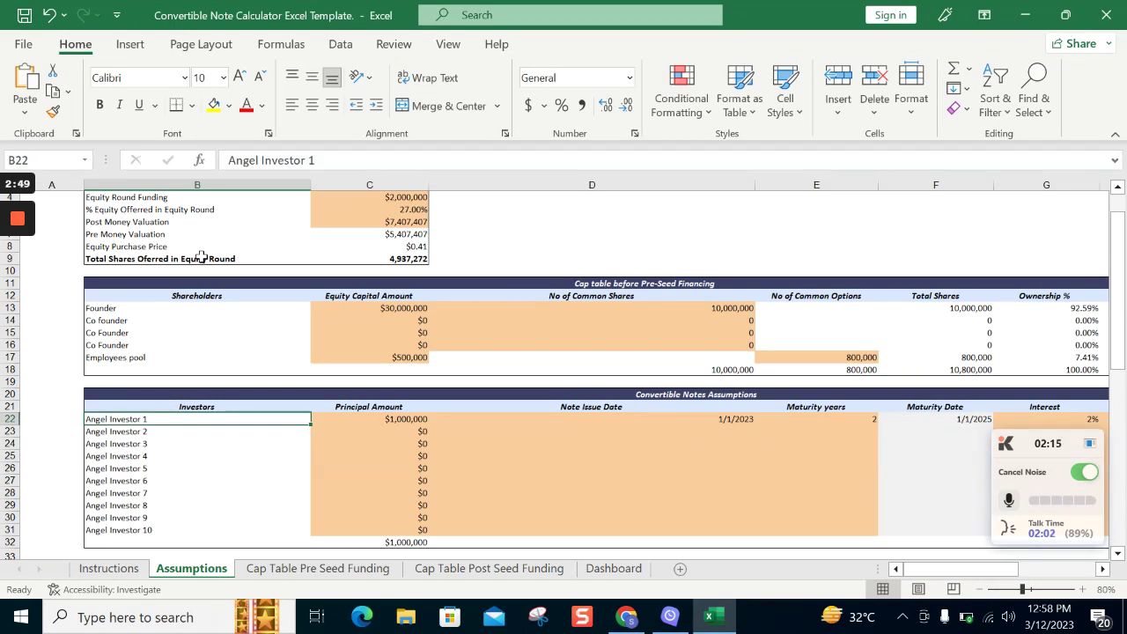
key(Right)
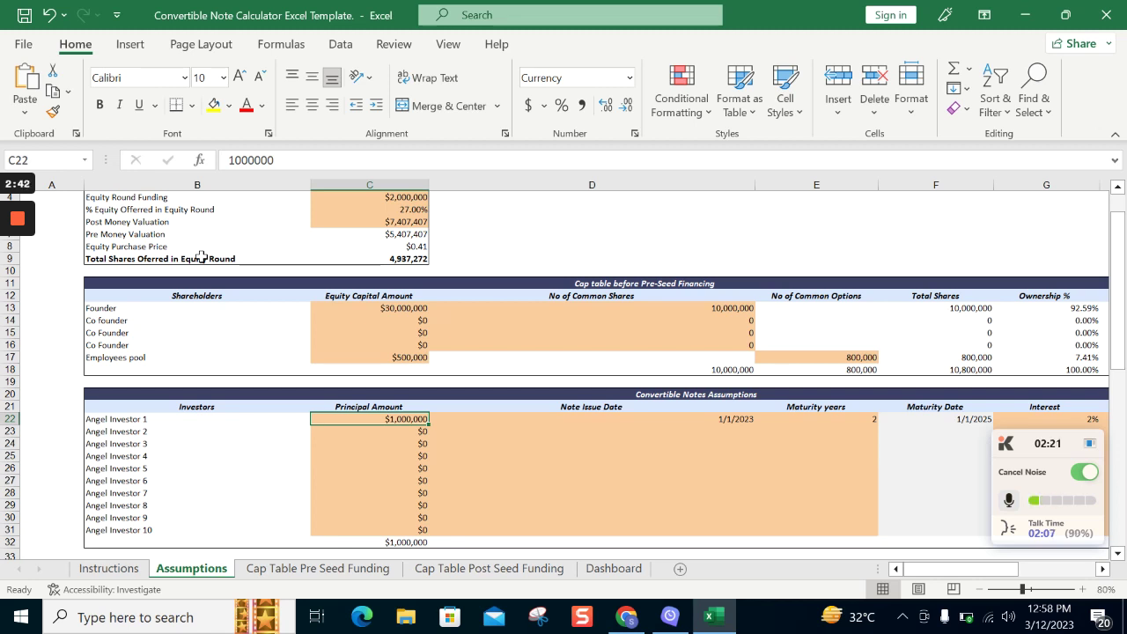
key(Right)
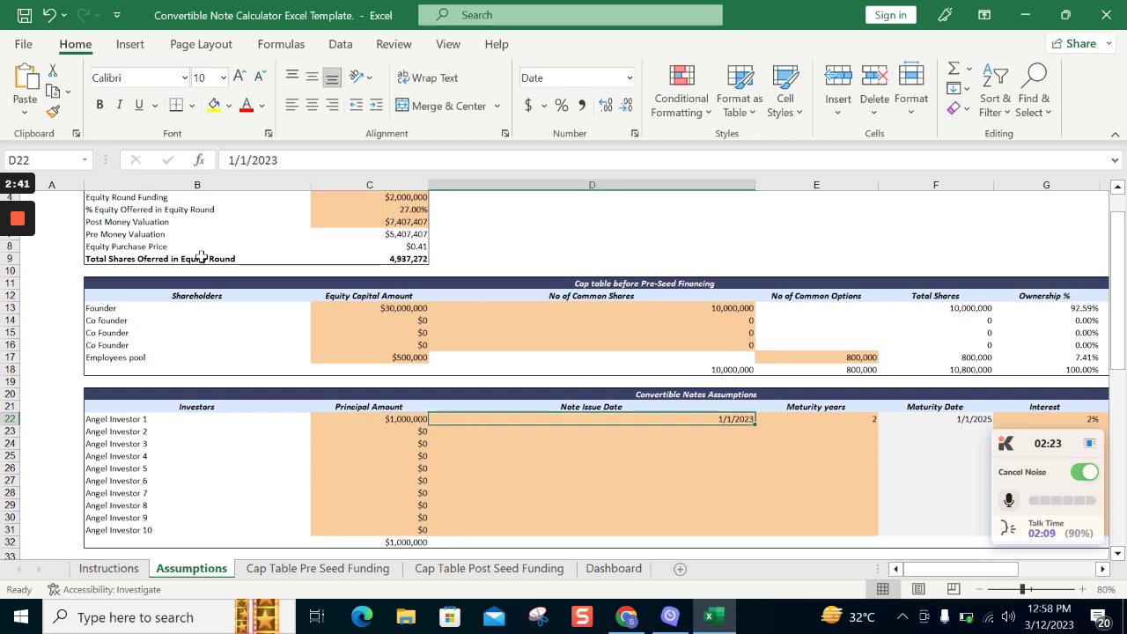
key(Right)
key(Right)
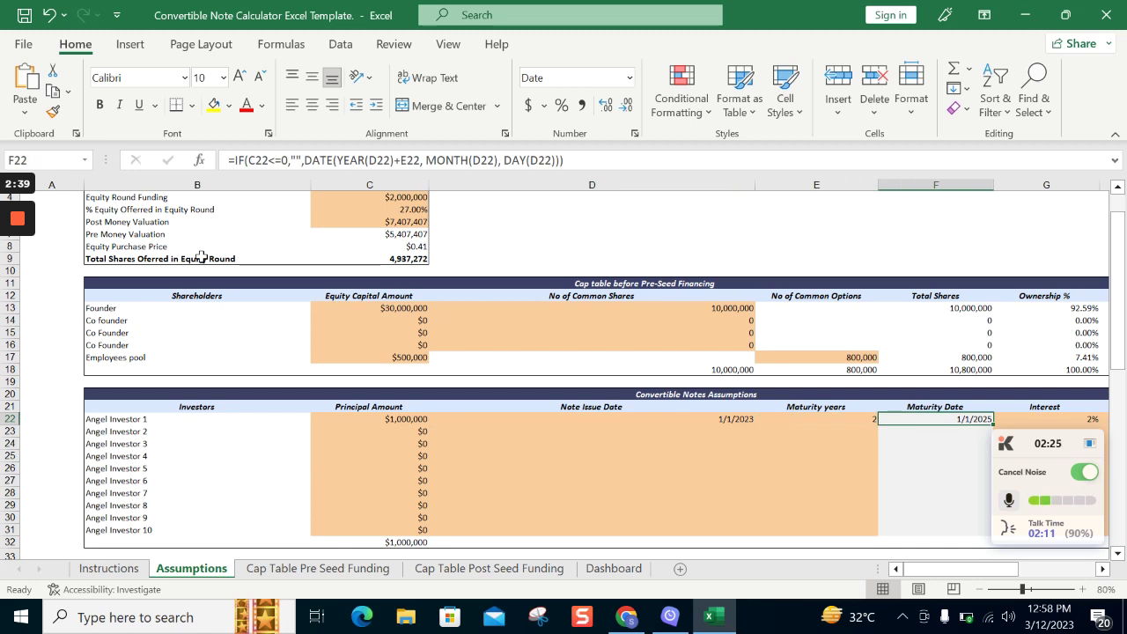
key(Right)
key(Right)
key(Right)
key(Right)
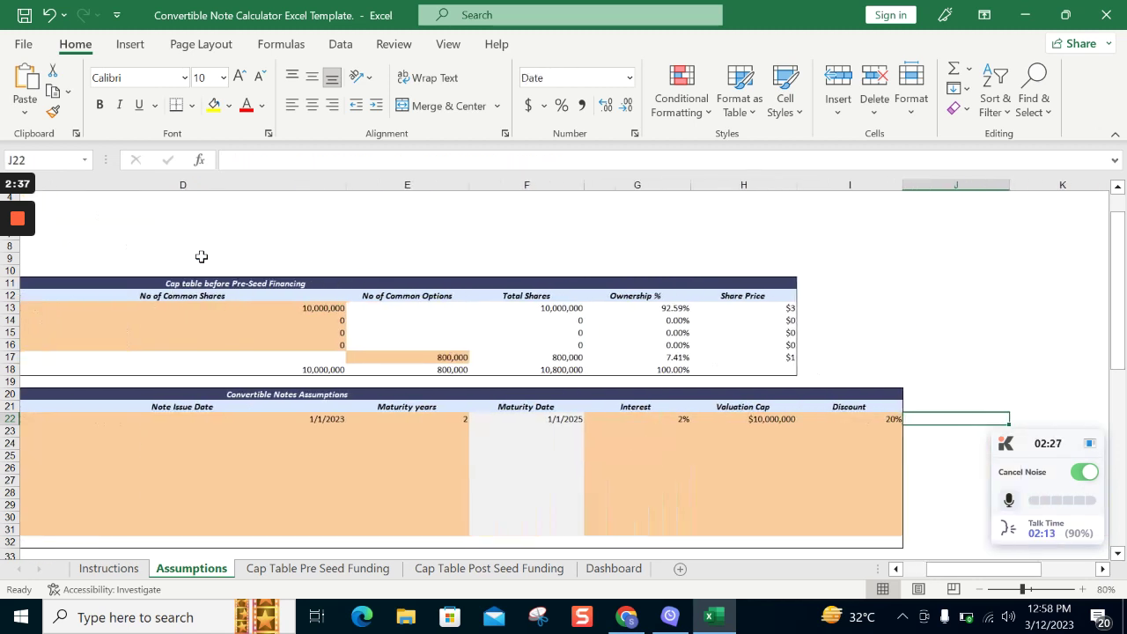
key(Left)
key(Left)
key(Left)
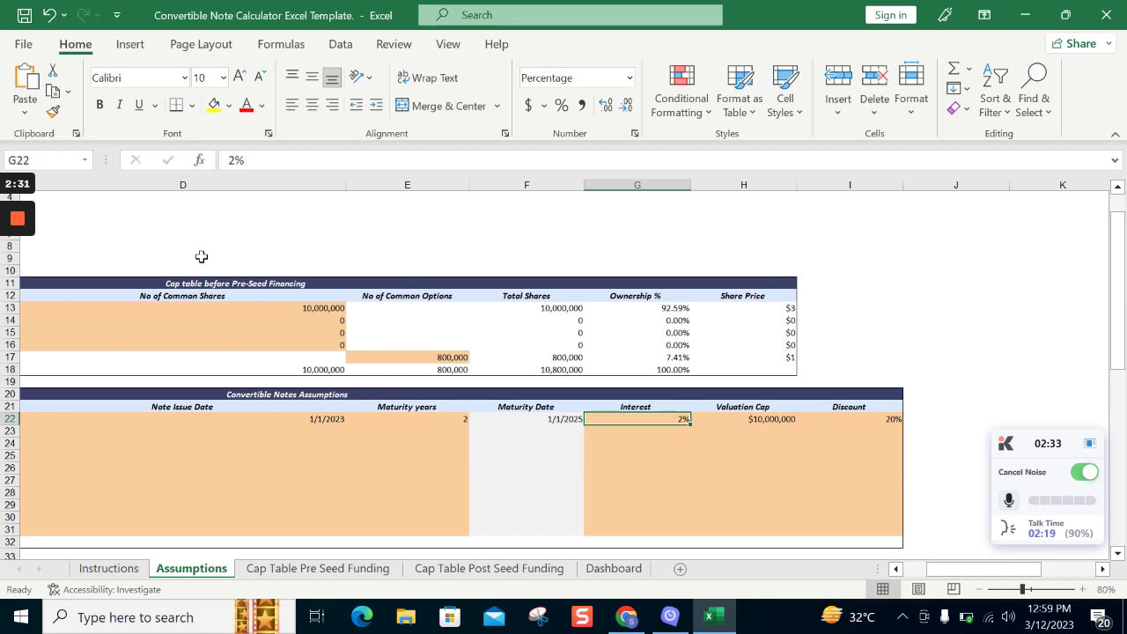
key(Right)
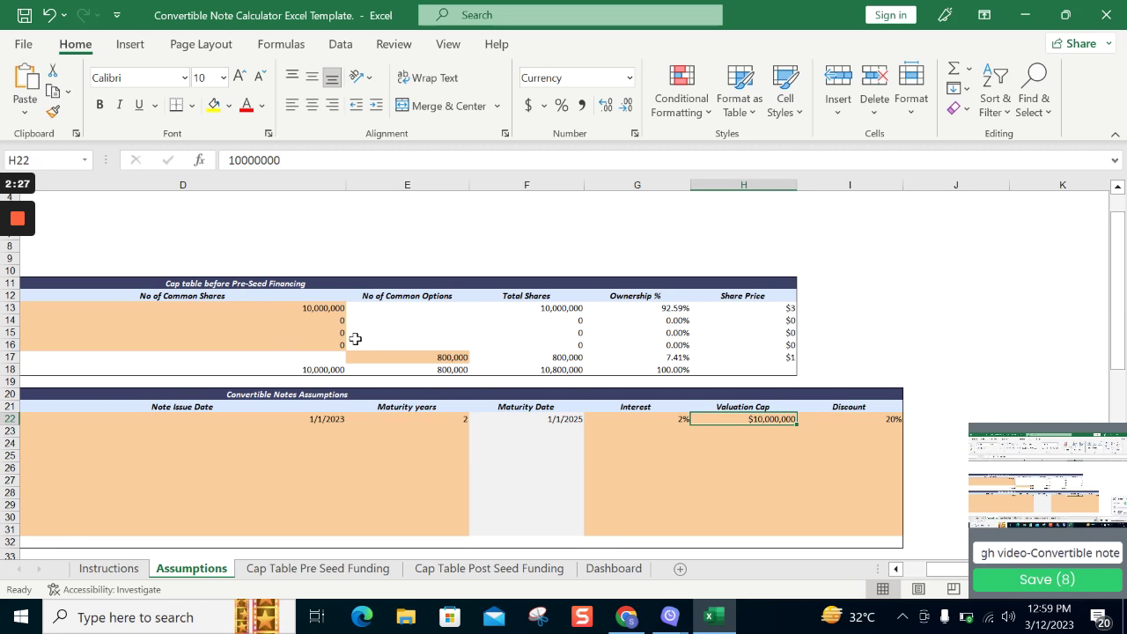
click(1047, 579)
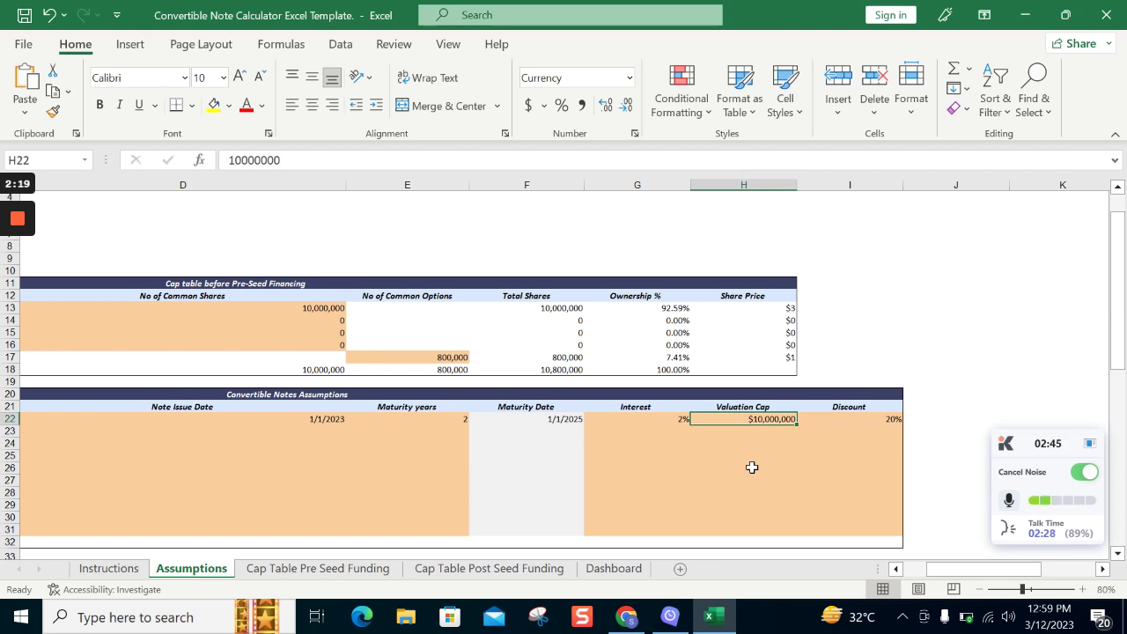
key(Right)
key(Right)
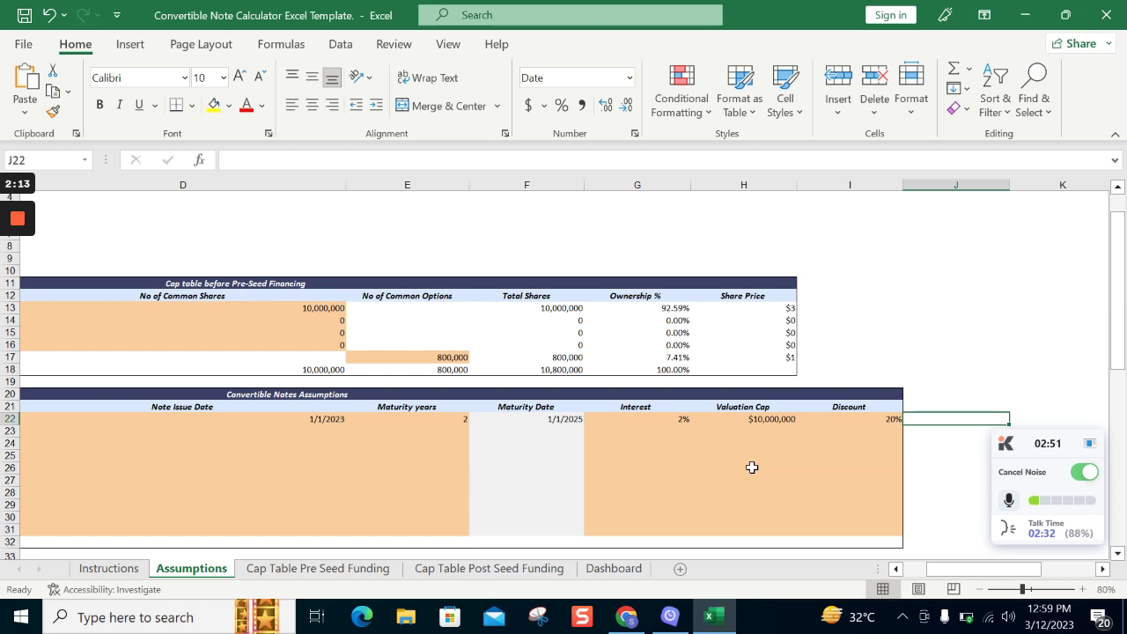
key(Left)
key(Left)
key(Left)
key(Left)
key(Left)
key(Left)
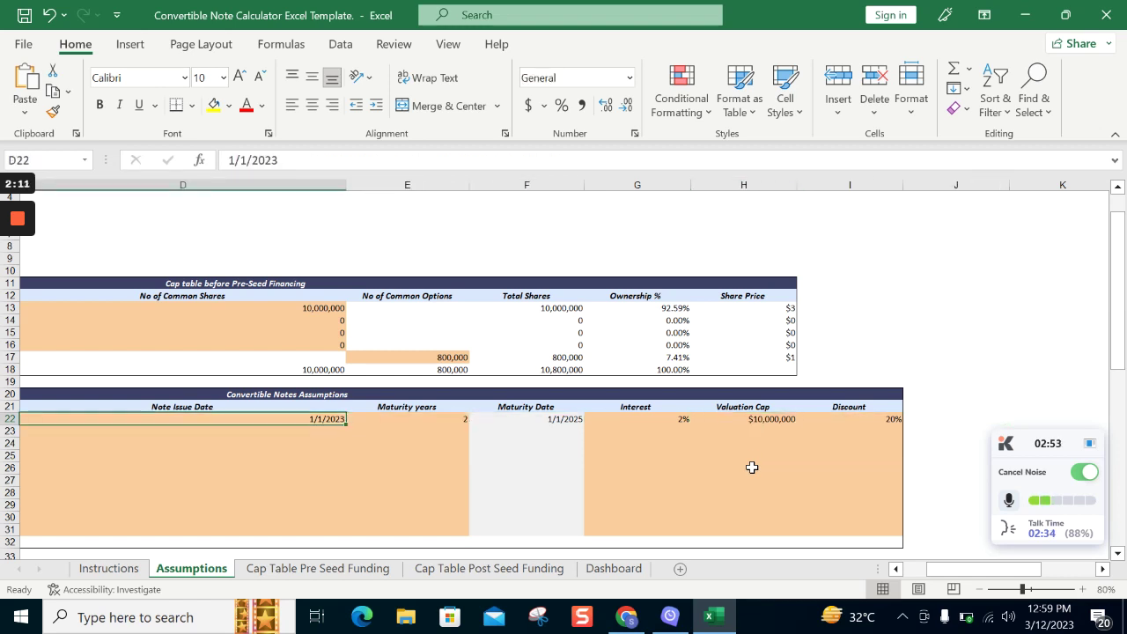
key(Left)
key(Down)
key(Down)
key(Down)
key(Down)
key(Down)
key(Down)
key(Down)
key(Left)
key(Left)
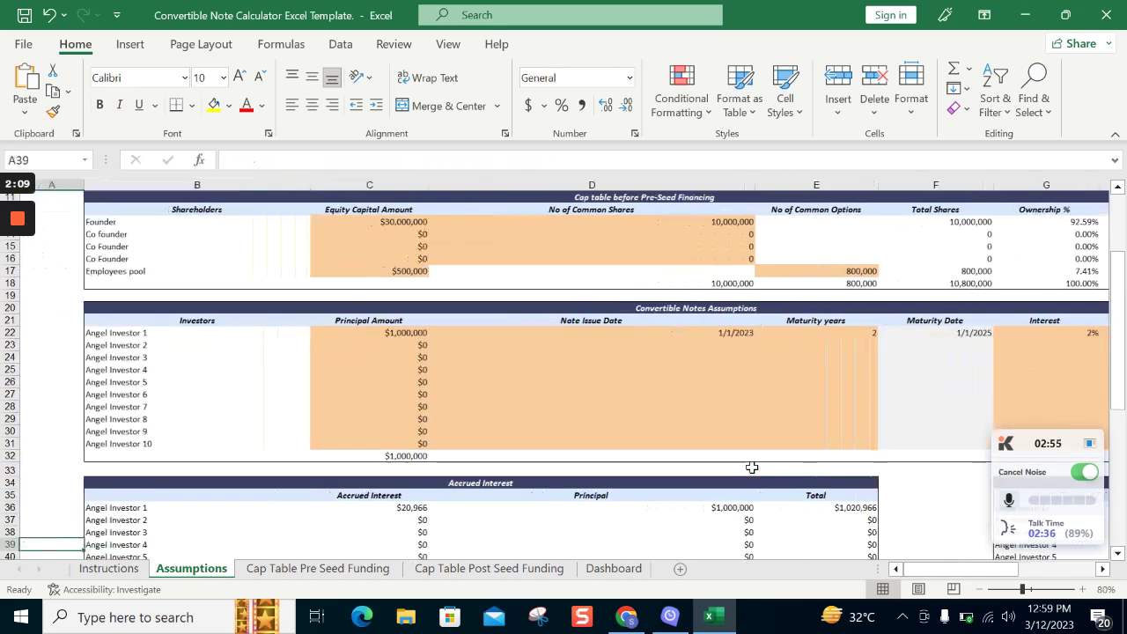
Check Angel Investor 1's accrued interest, then view its $0.40 price and 2,548,919 conversion shares
key(Right)
key(Down)
key(Down)
key(Down)
key(Down)
key(Down)
key(Down)
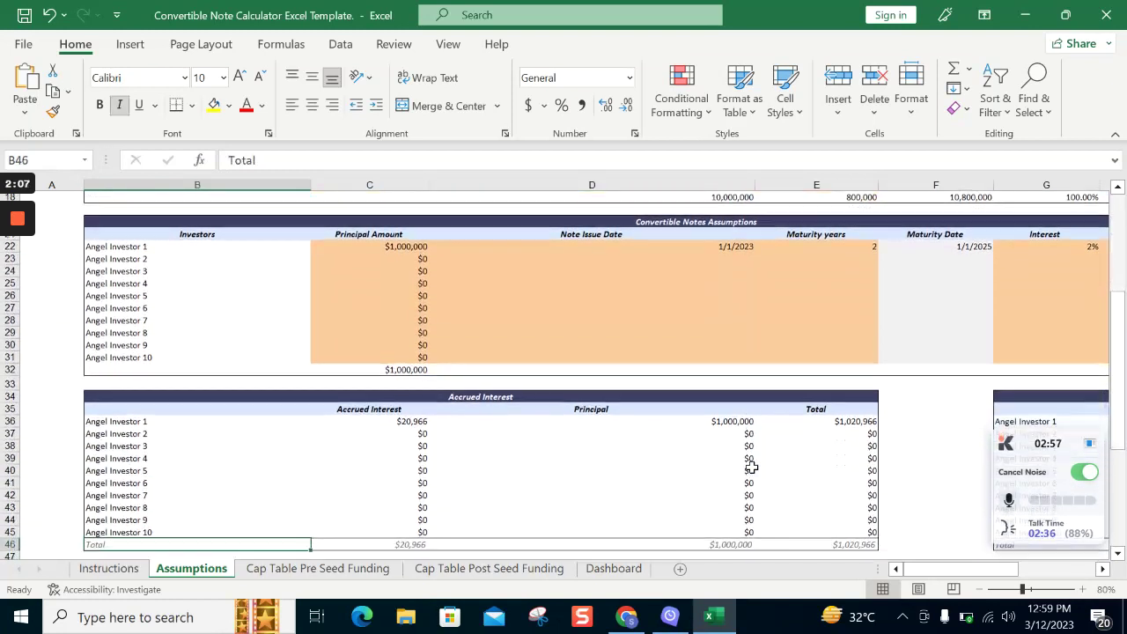
key(Up)
key(Up)
key(Up)
key(Up)
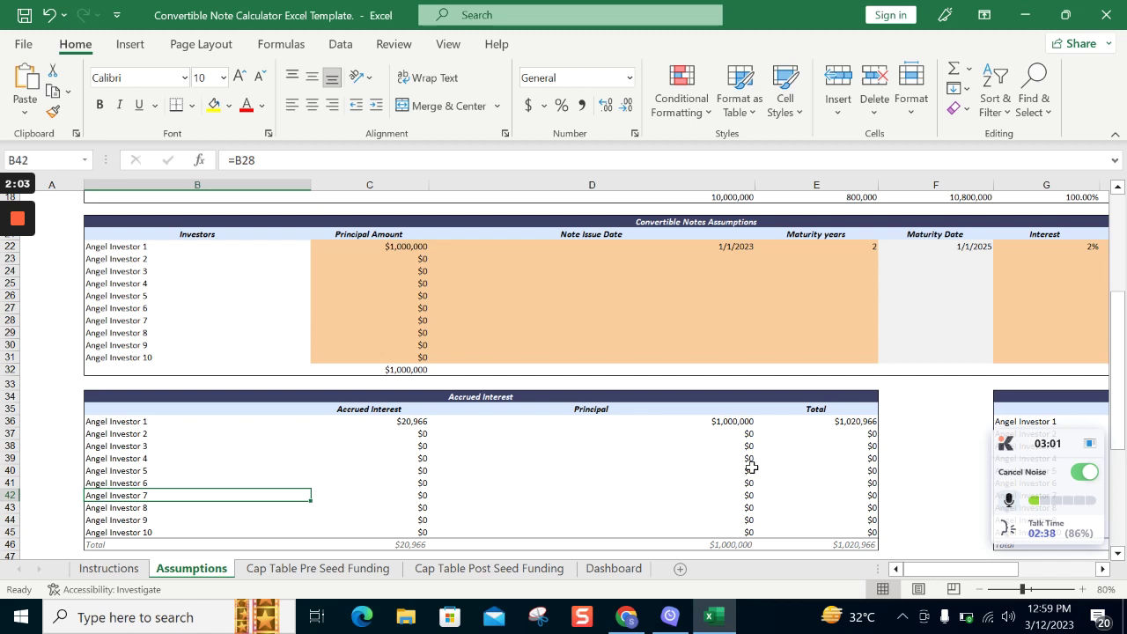
key(Up)
key(Up)
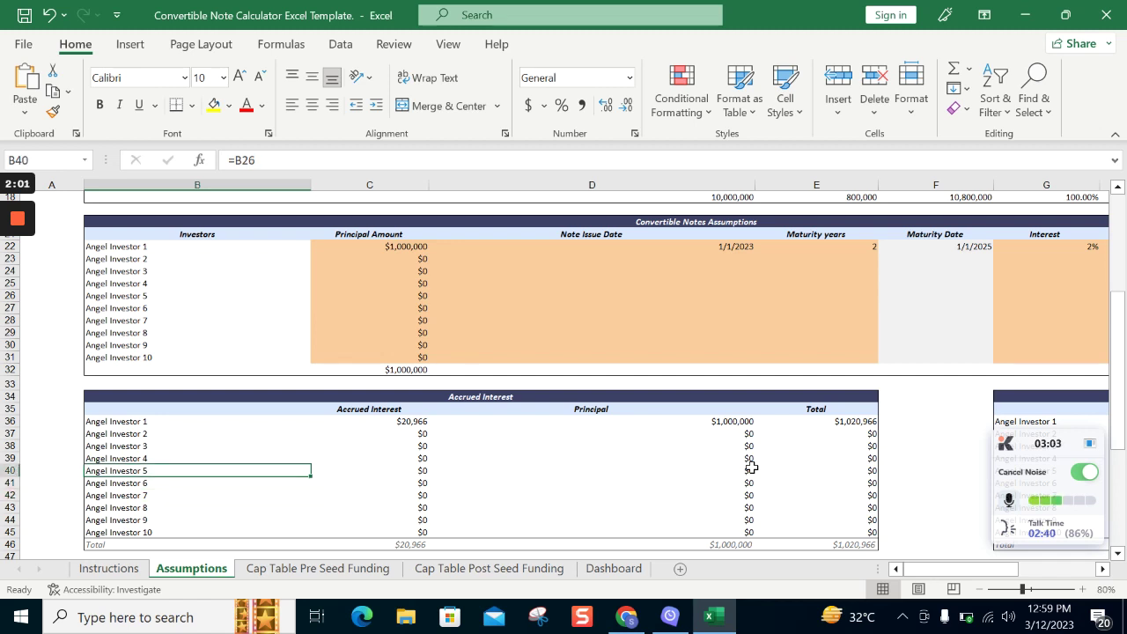
key(Up)
key(Up)
key(Right)
key(Right)
key(Up)
key(Up)
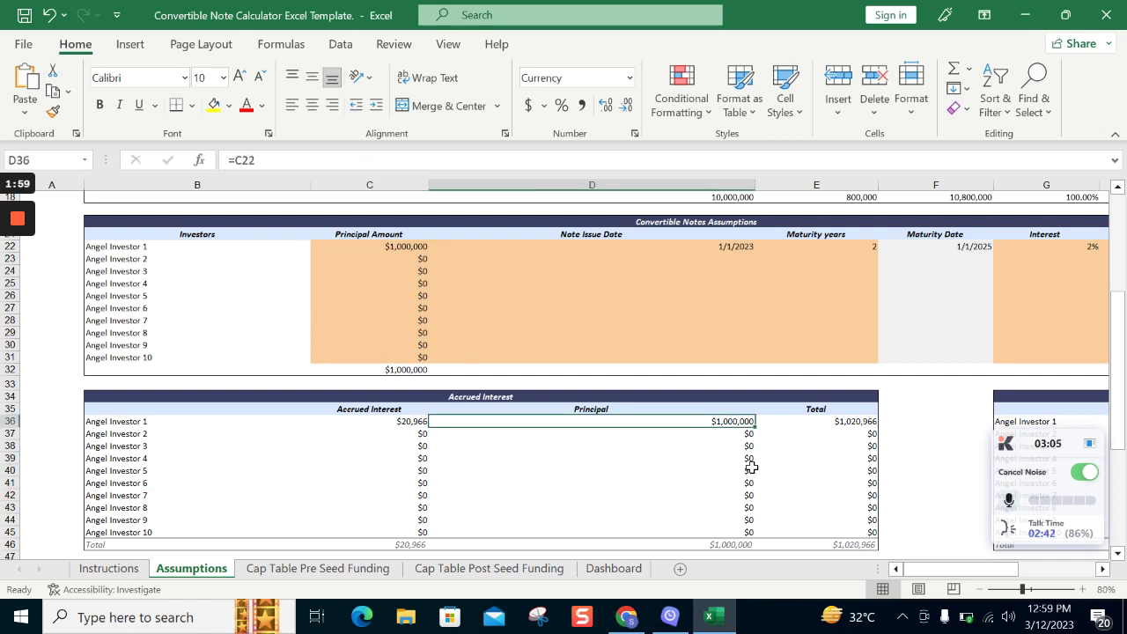
key(Right)
key(Left)
key(Right)
key(Right)
key(Right)
key(Right)
key(Right)
key(Right)
key(Right)
key(Right)
key(Right)
key(Left)
key(Left)
key(Left)
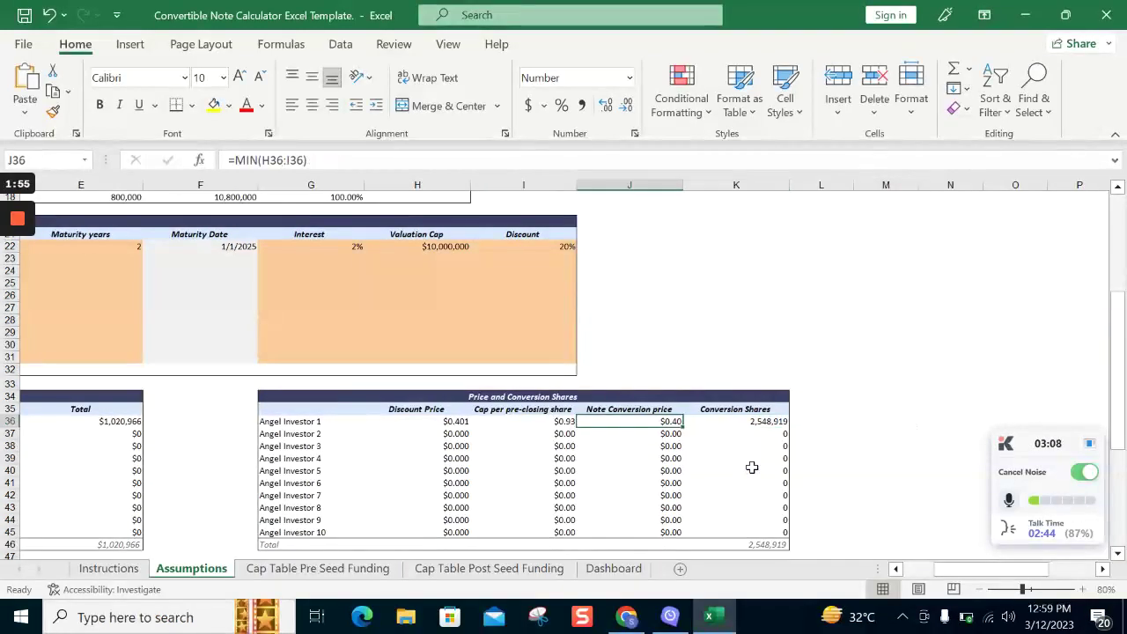
key(Left)
key(Left)
key(Left)
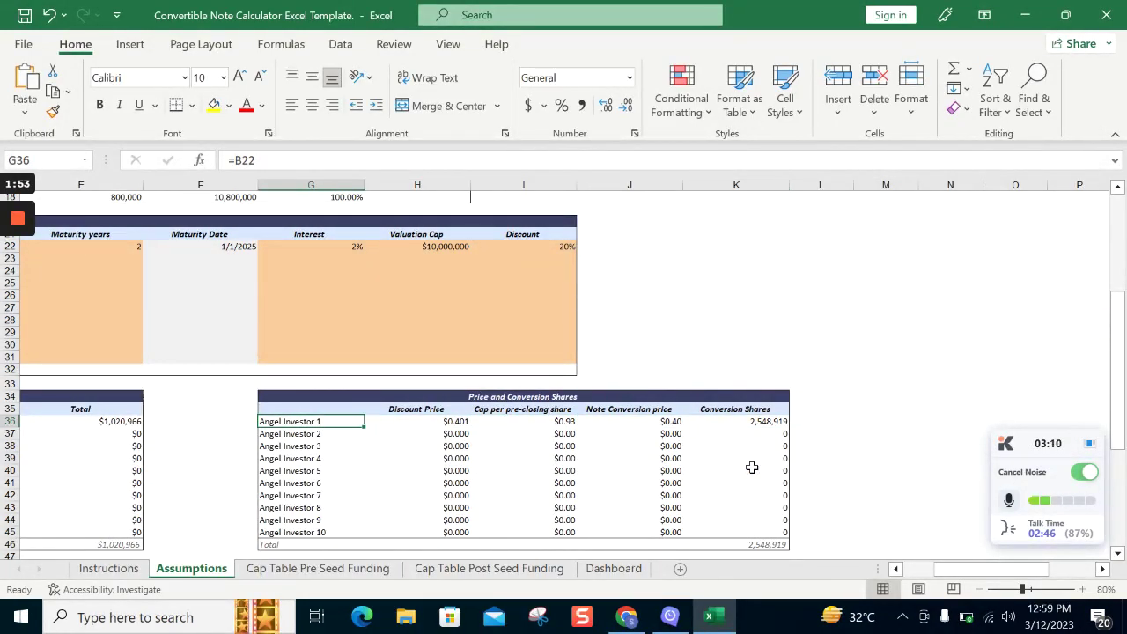
key(Right)
key(Right)
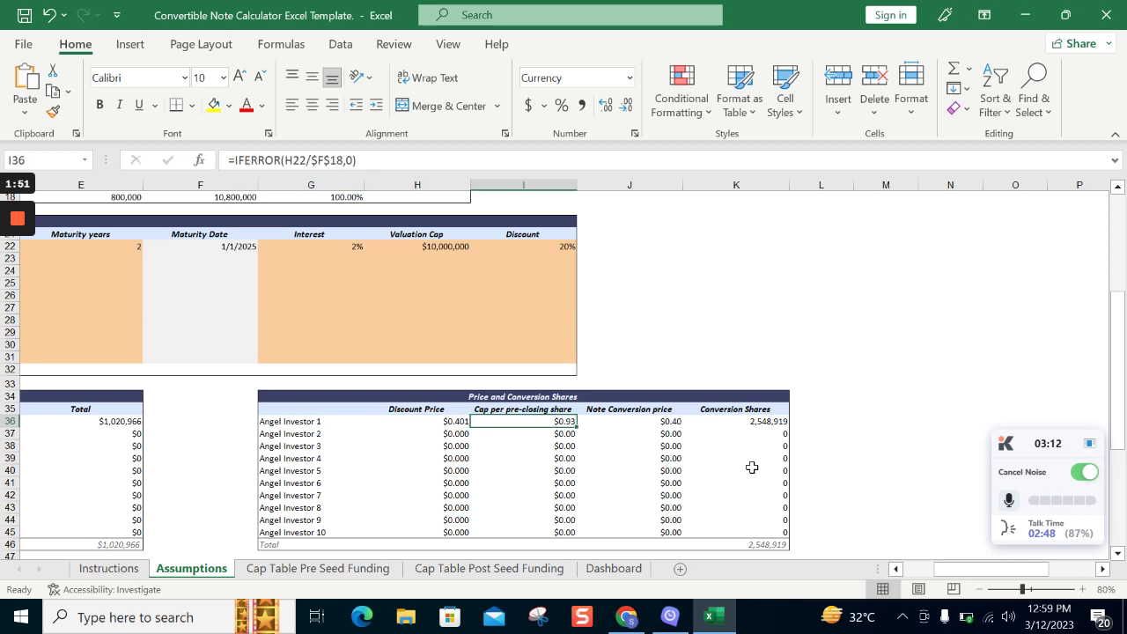
key(Right)
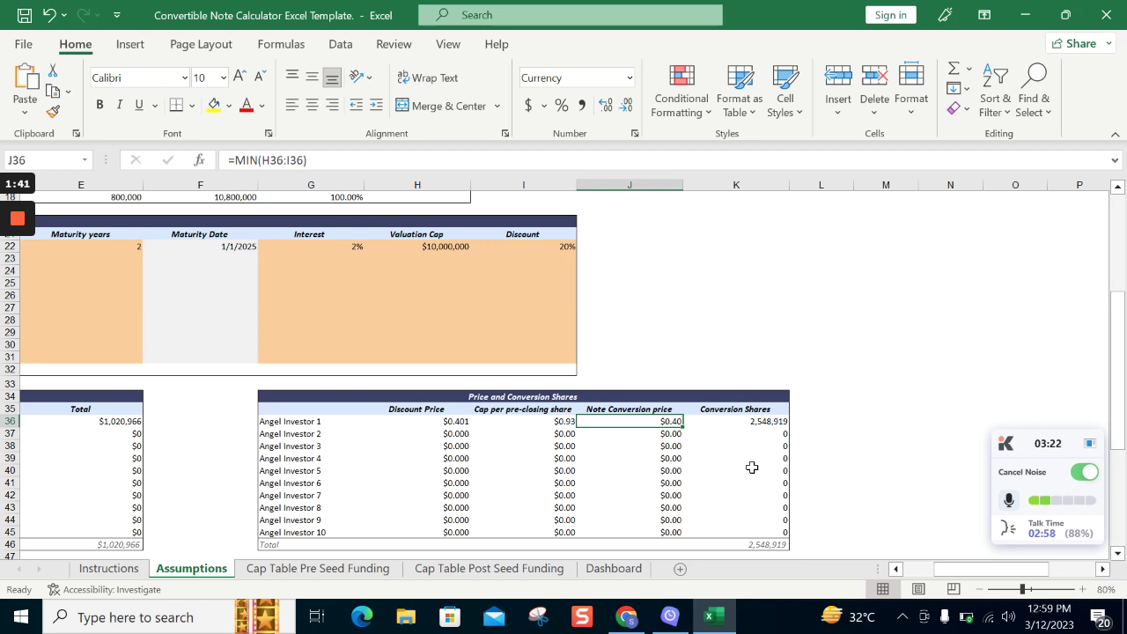
key(Right)
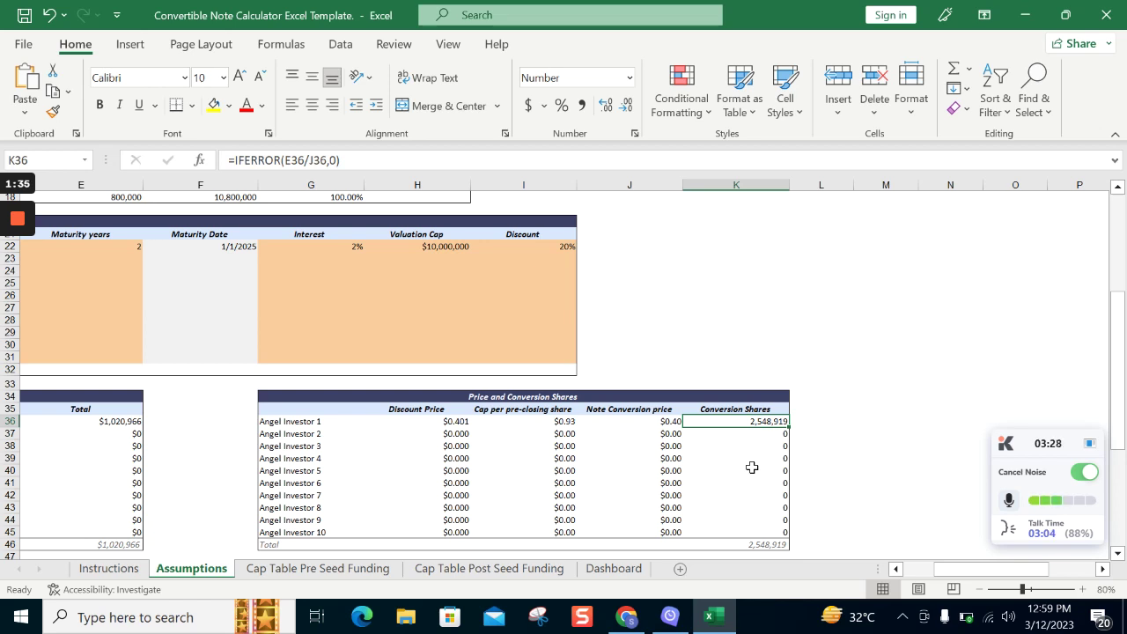
key(Left)
key(Right)
key(Left)
key(Left)
key(Left)
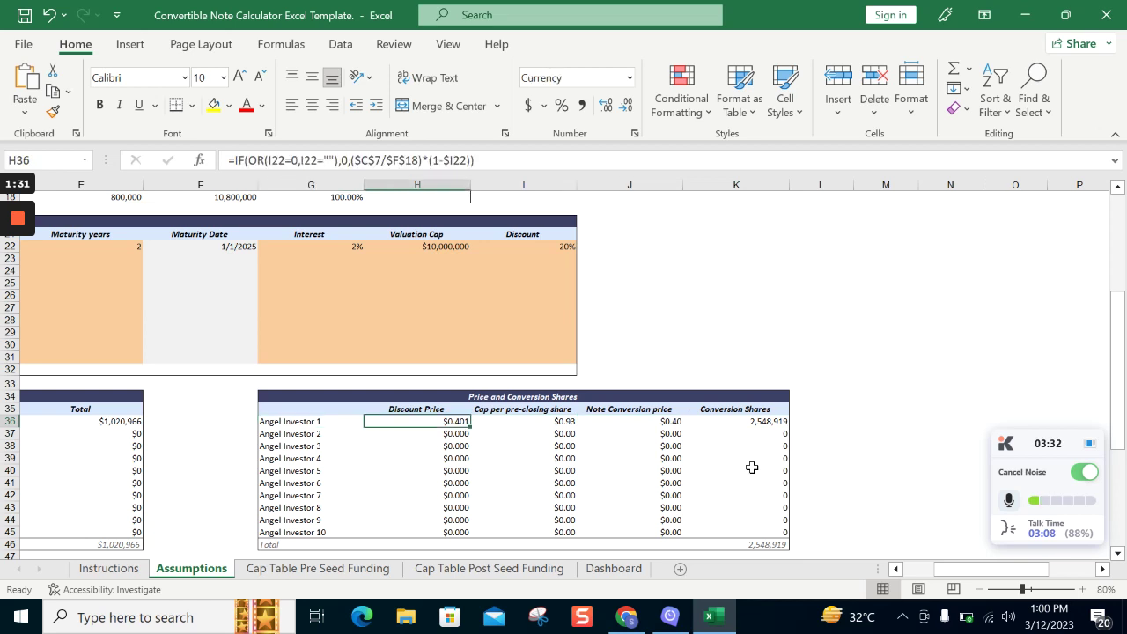
key(Right)
key(Right)
key(Right)
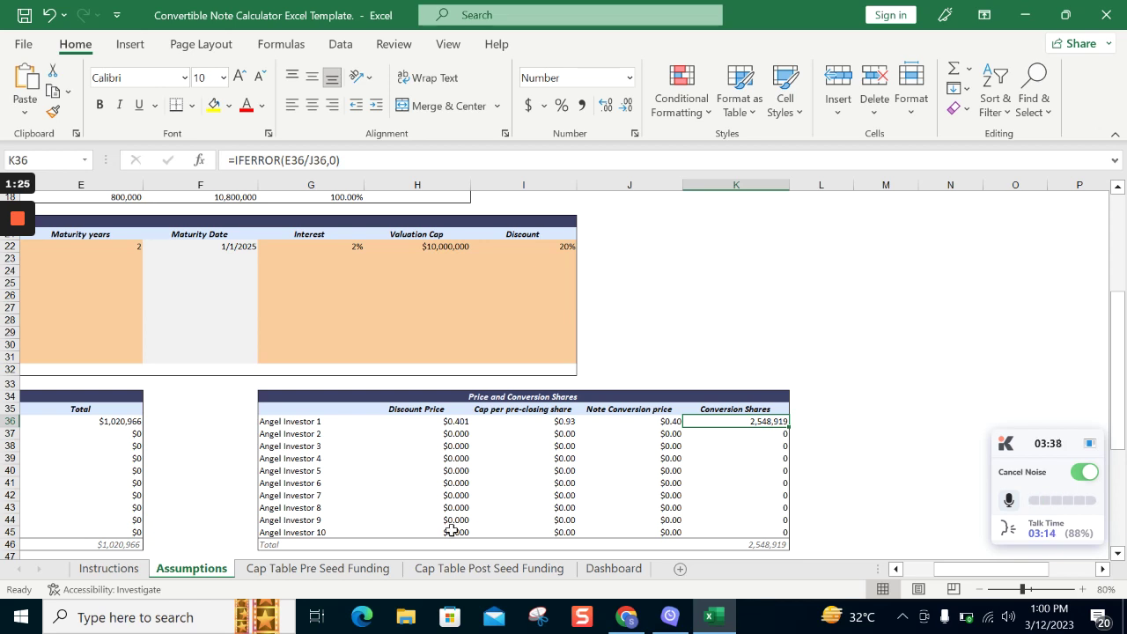
Inspect pre-seed cap table formulas: founder 10,000,000 shares (93%), employee pool, 10,800,000 total shares
click(330, 568)
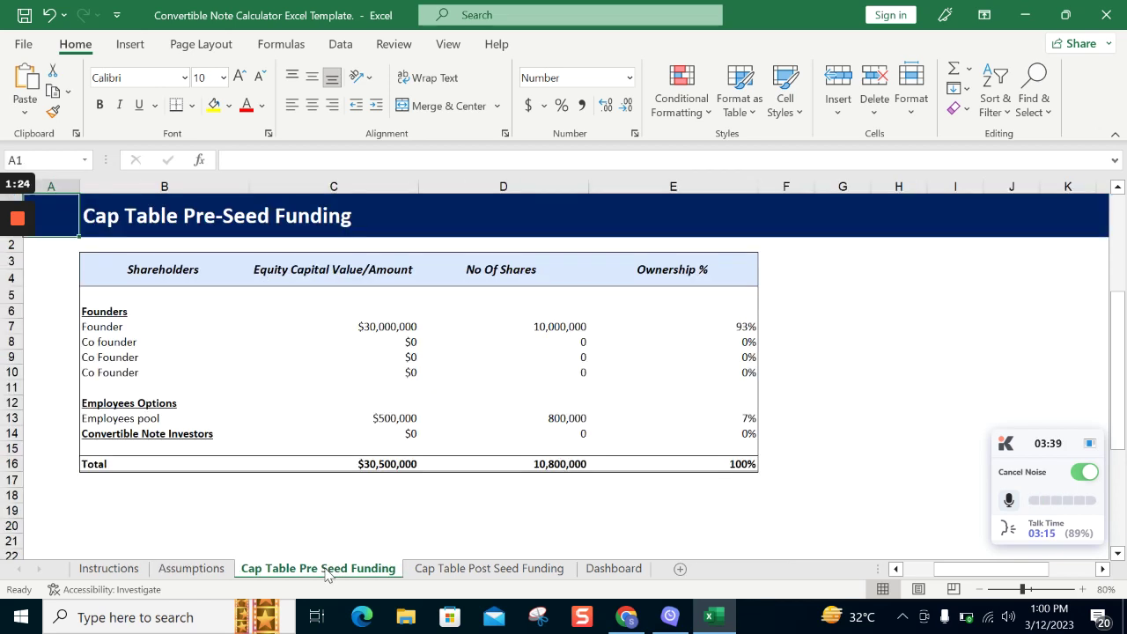
click(288, 311)
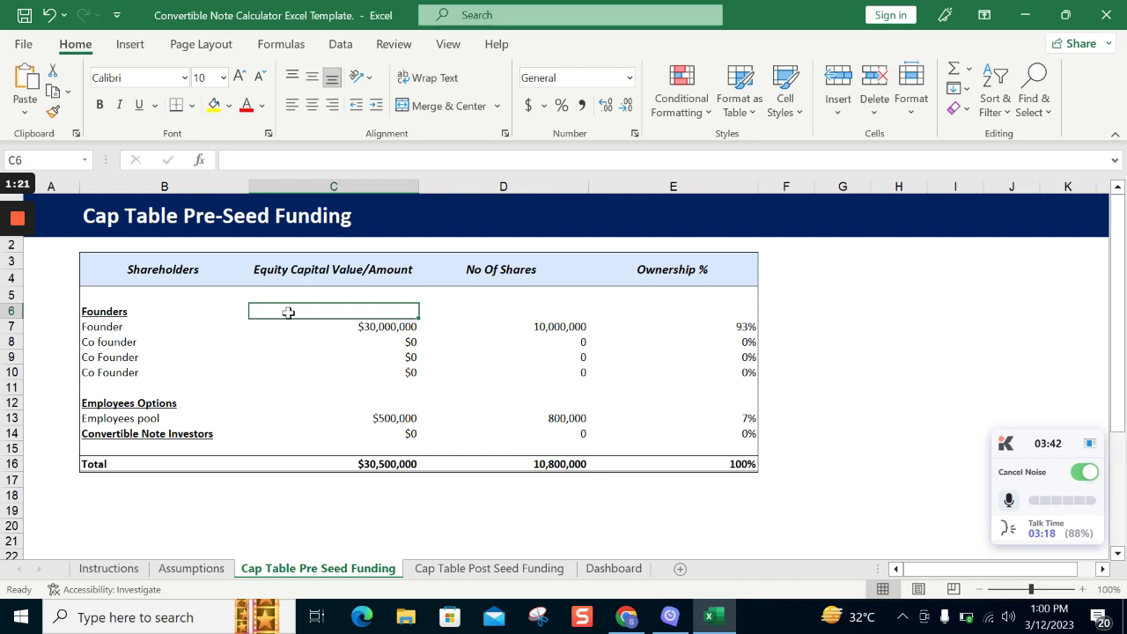
key(Down)
key(Right)
key(Right)
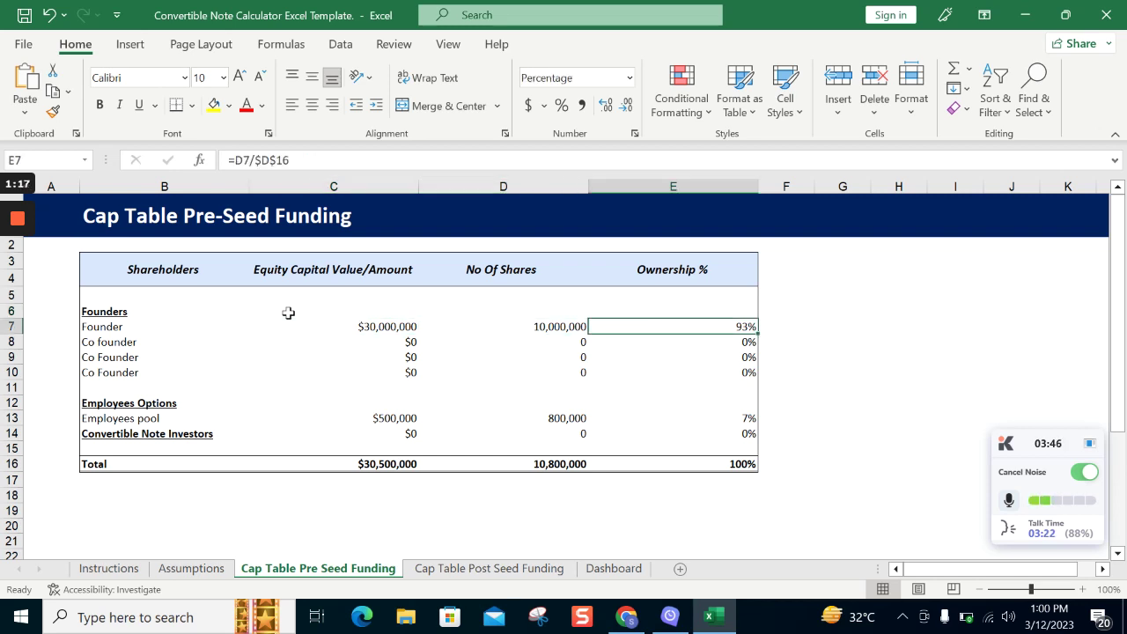
key(Down)
key(Down)
key(Down)
key(Down)
key(Down)
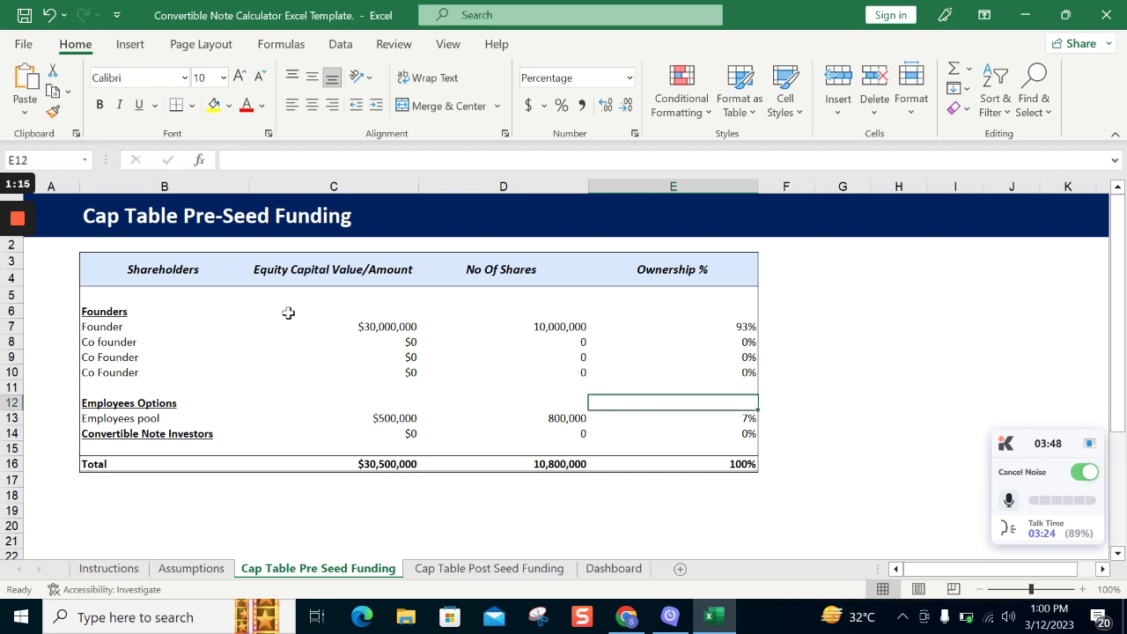
key(Down)
key(Up)
key(Up)
key(Up)
key(Up)
key(Up)
key(Up)
key(Left)
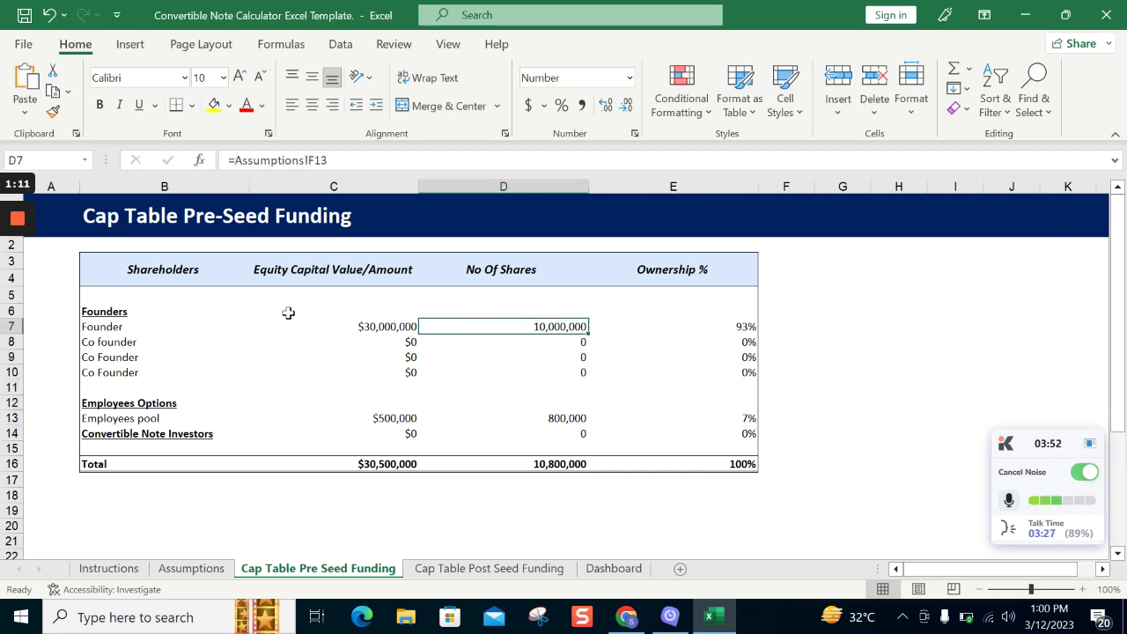
key(Down)
key(Down)
key(Down)
key(Up)
key(Up)
key(Up)
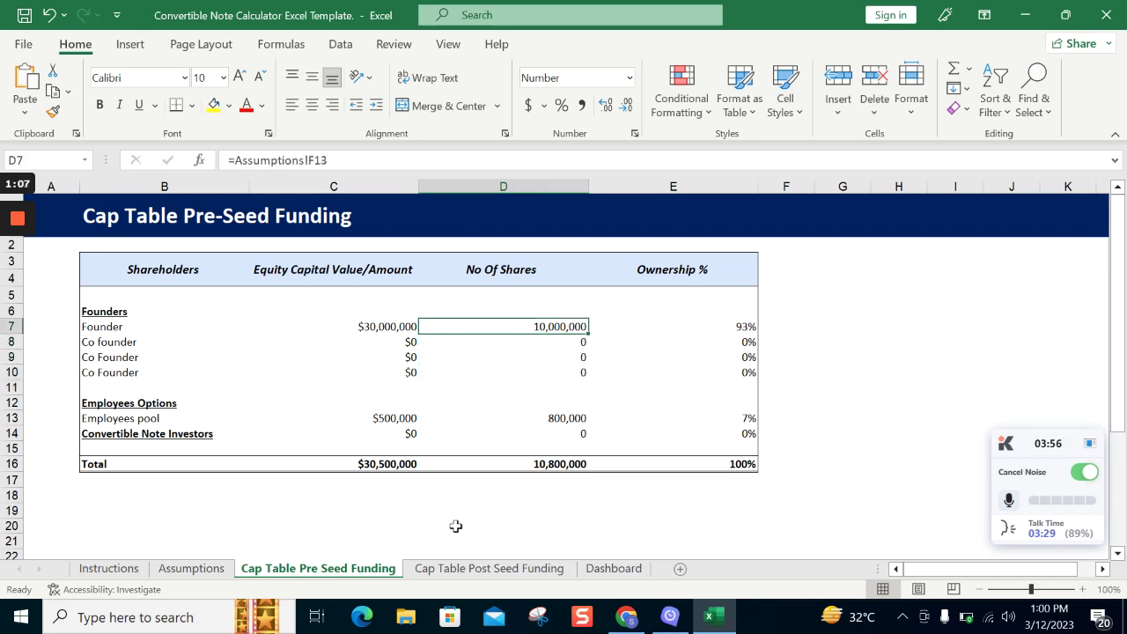
On the post-seed cap table, check the Founder's equity capital formula
click(489, 569)
click(360, 345)
key(Left)
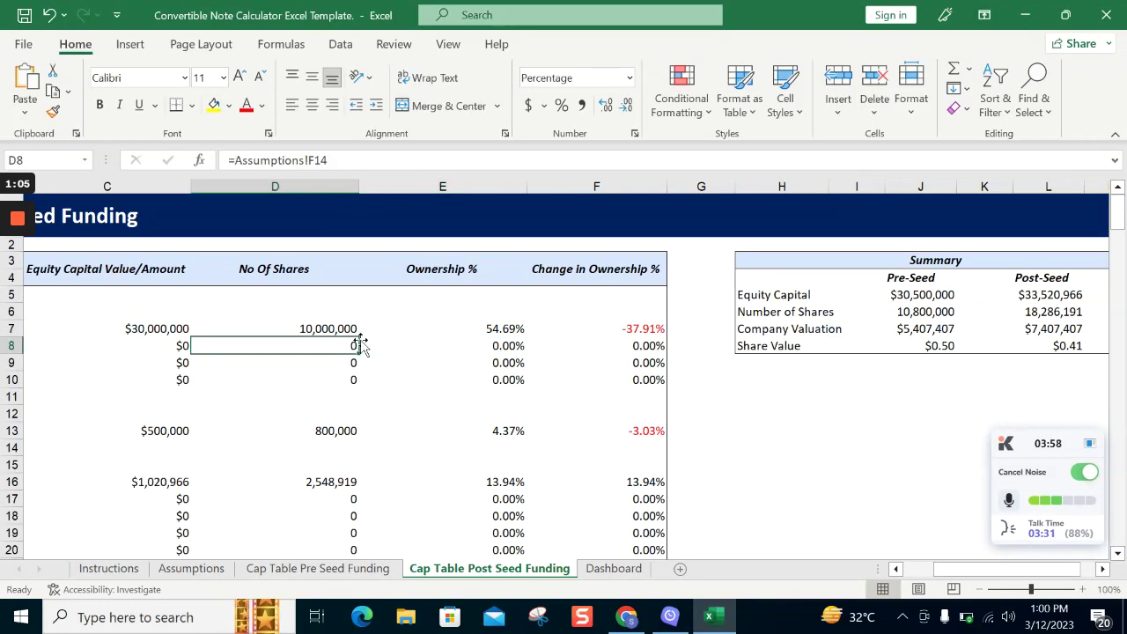
key(Left)
key(Left)
key(Left)
key(Right)
key(Up)
key(Up)
key(Down)
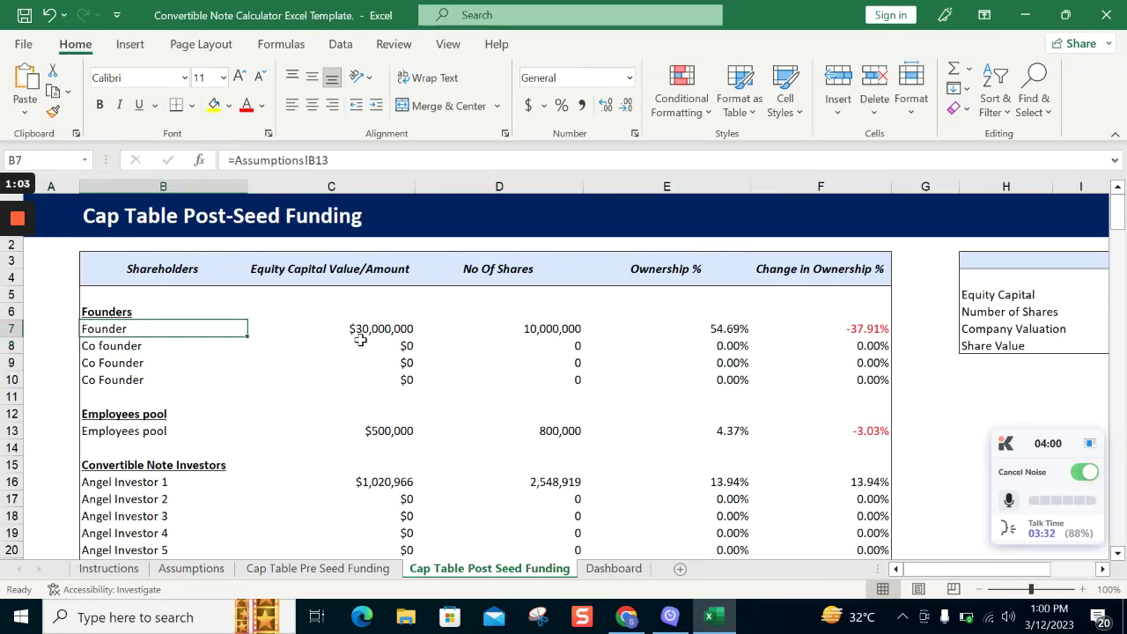
key(Right)
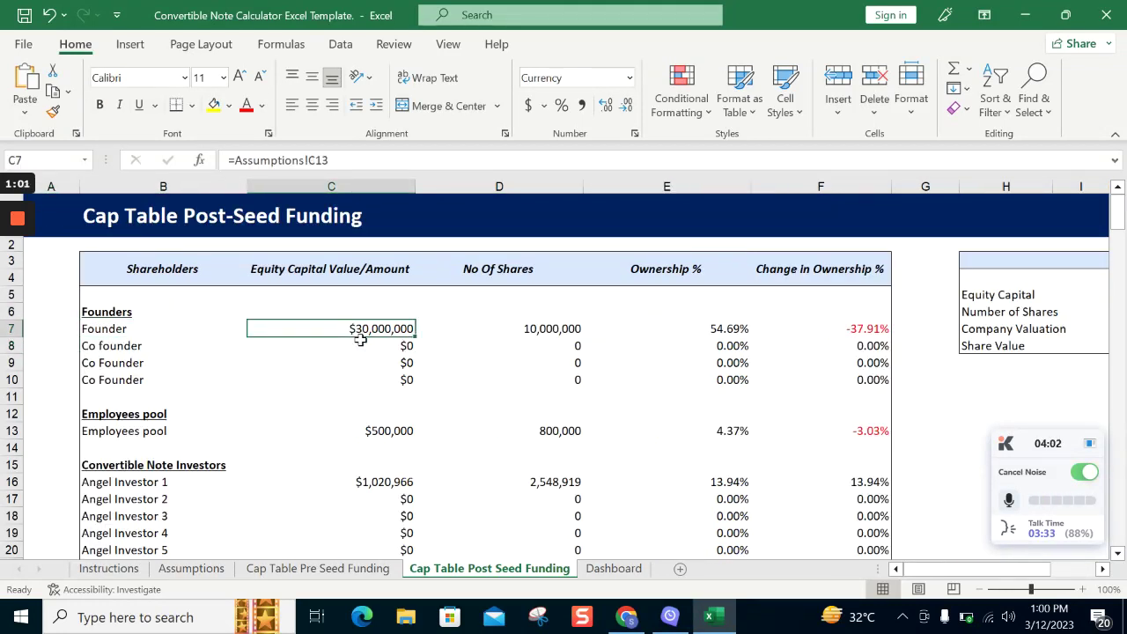
Inspect the Founder's 54.69% post-seed ownership, change in ownership, and note investors' ownership formulas
key(Right)
key(Right)
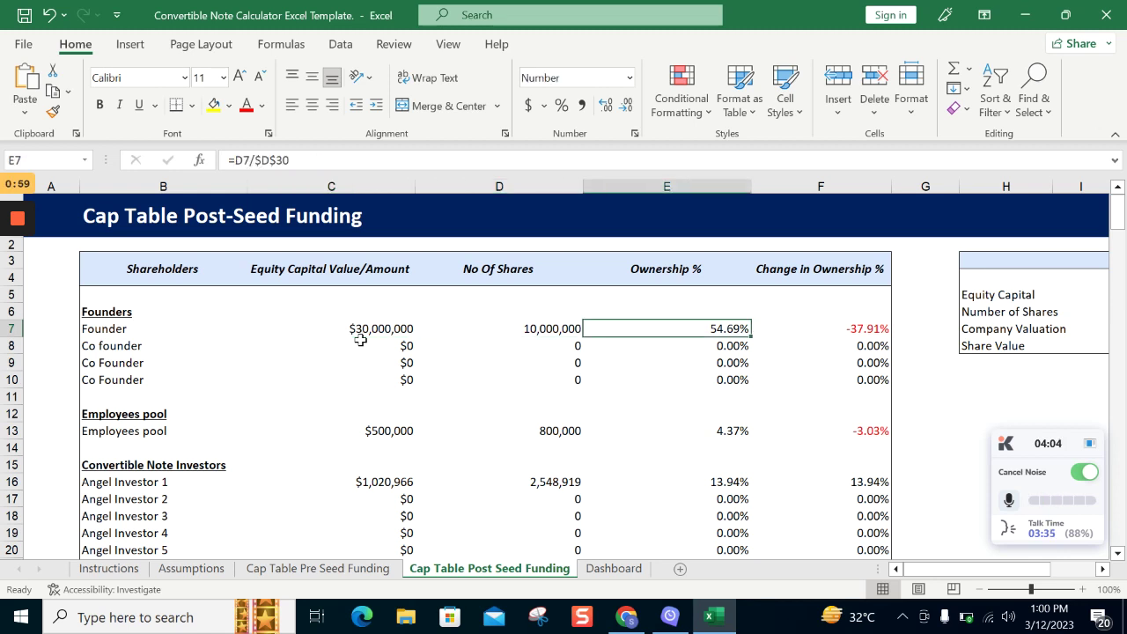
key(Right)
key(Left)
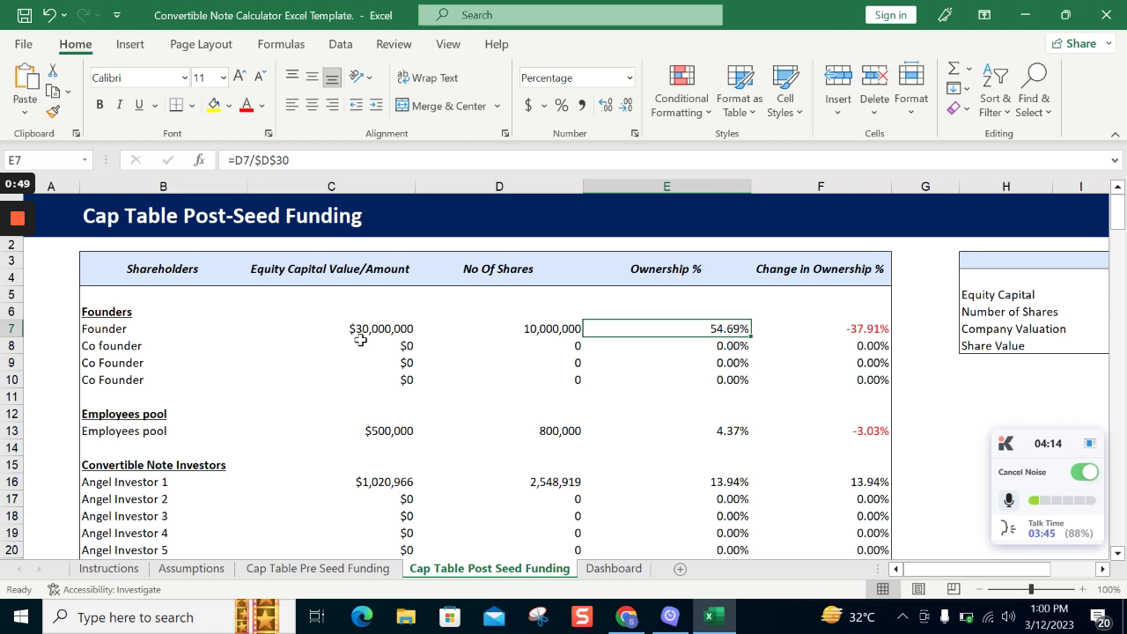
key(Right)
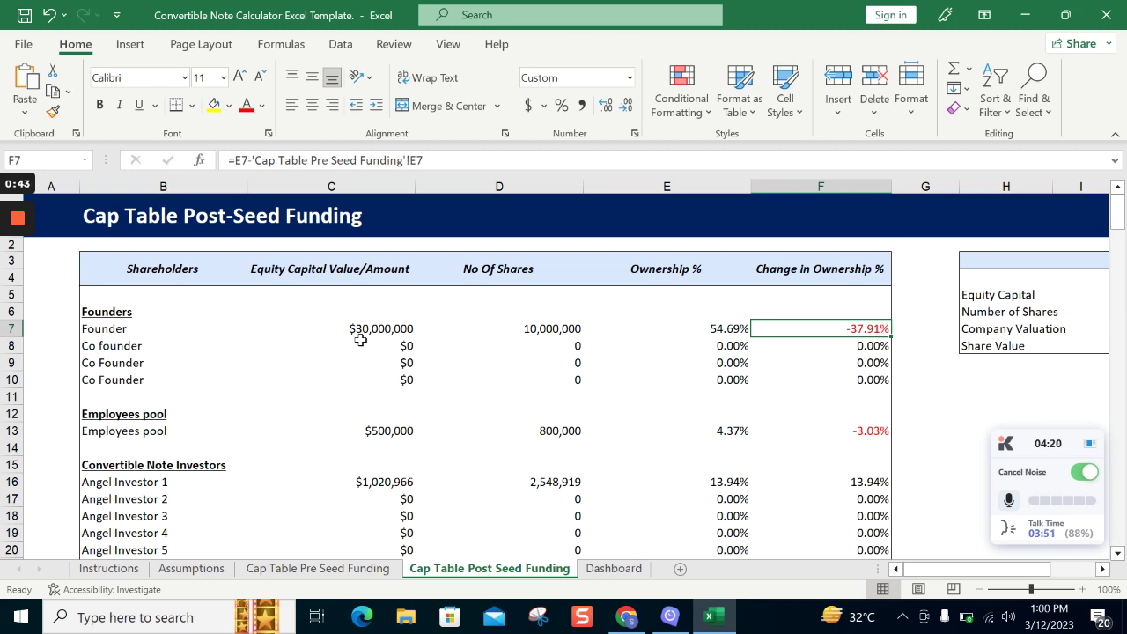
key(Left)
key(Down)
key(Down)
key(Down)
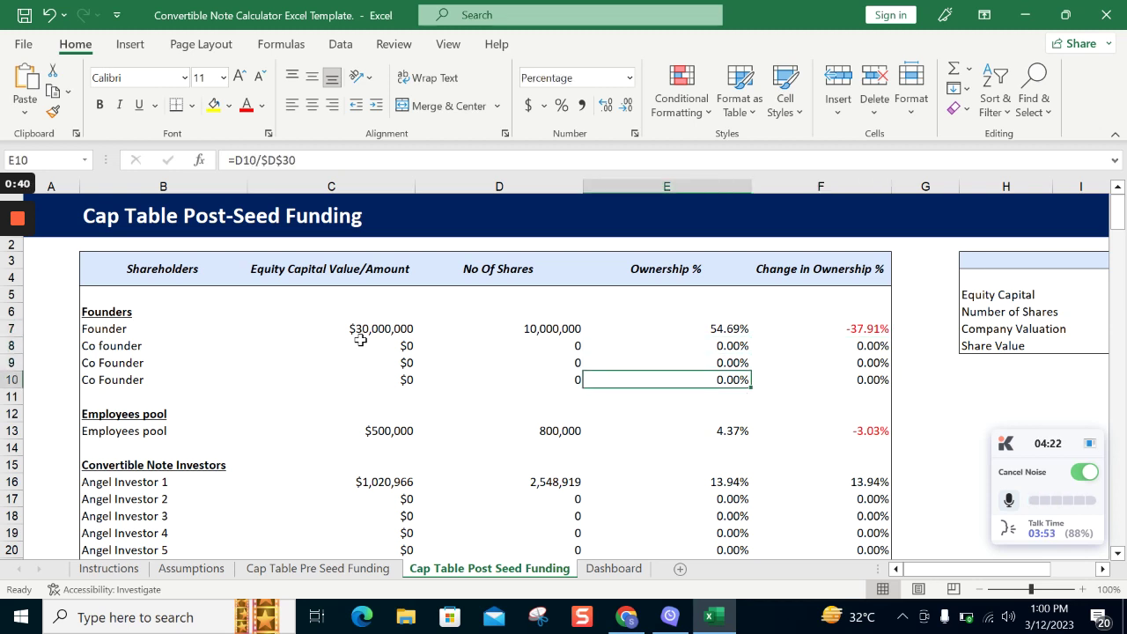
key(Down)
key(Down)
key(Down)
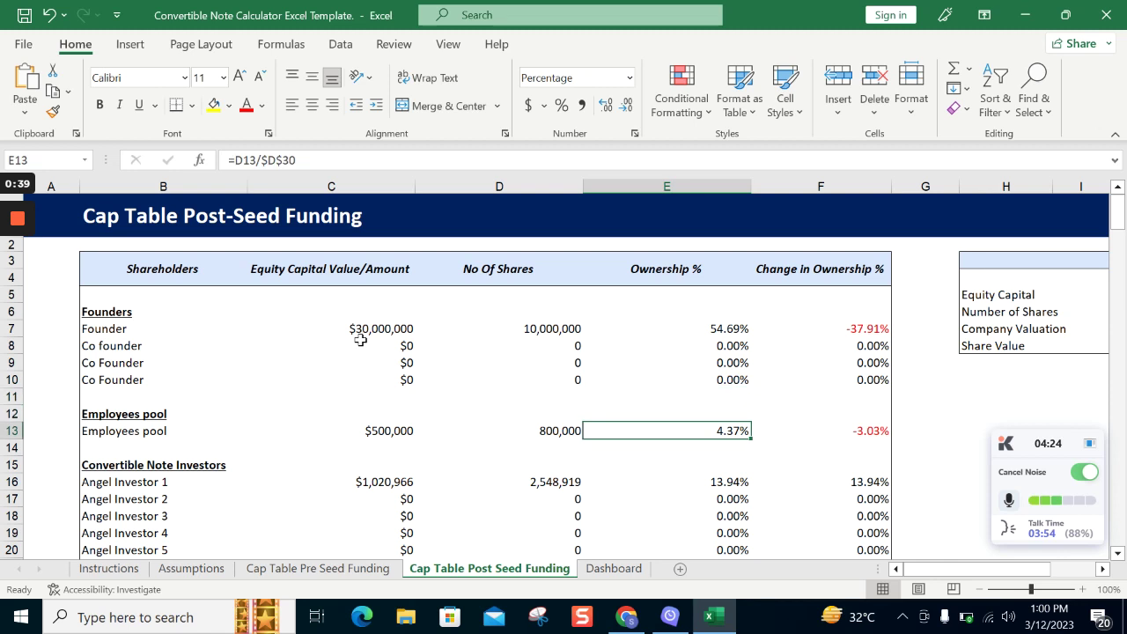
key(Down)
key(Down)
key(Down)
key(Down)
key(Down)
key(Down)
key(Down)
key(Down)
key(Down)
key(Down)
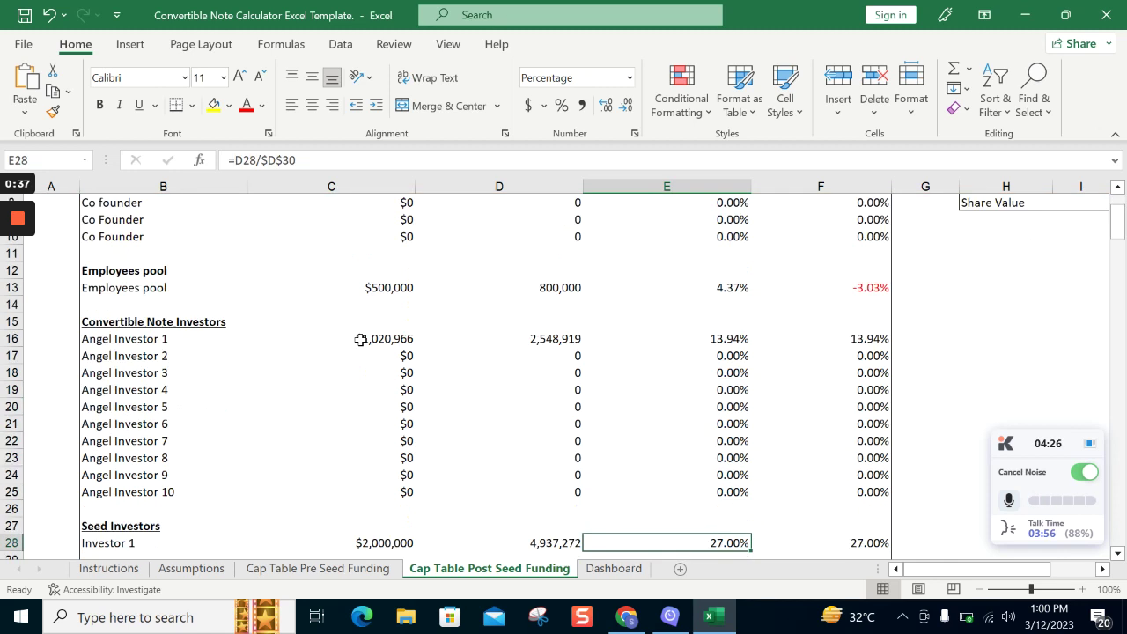
click(630, 575)
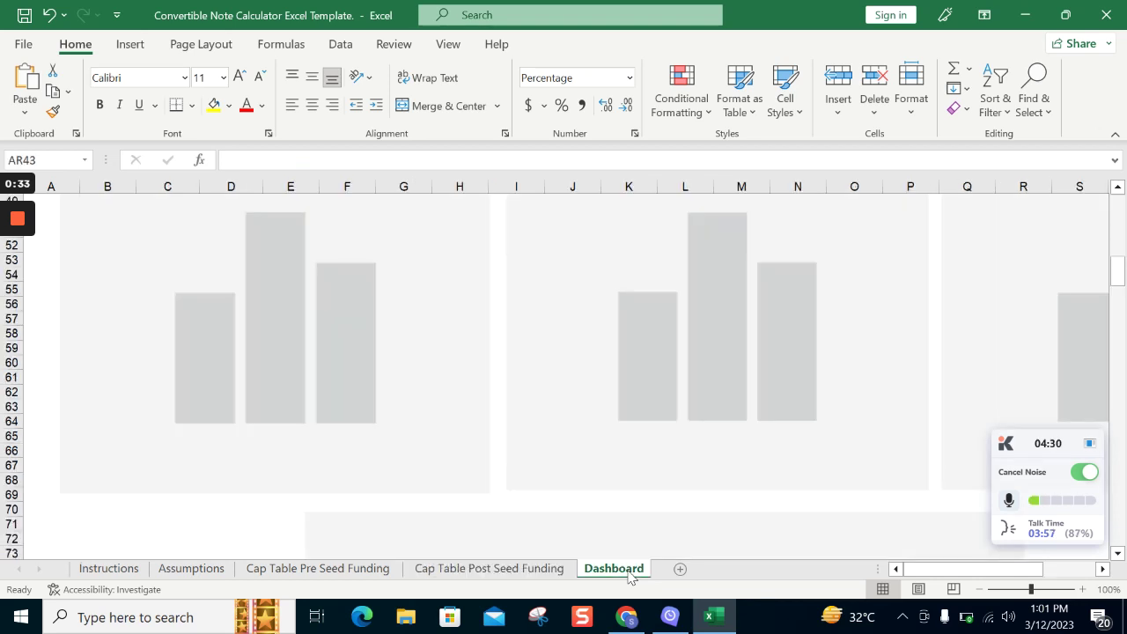
Scroll the Dashboard to reveal the Equity Capital Invested and No of Shares Issued charts
drag(1118, 257, 1123, 236)
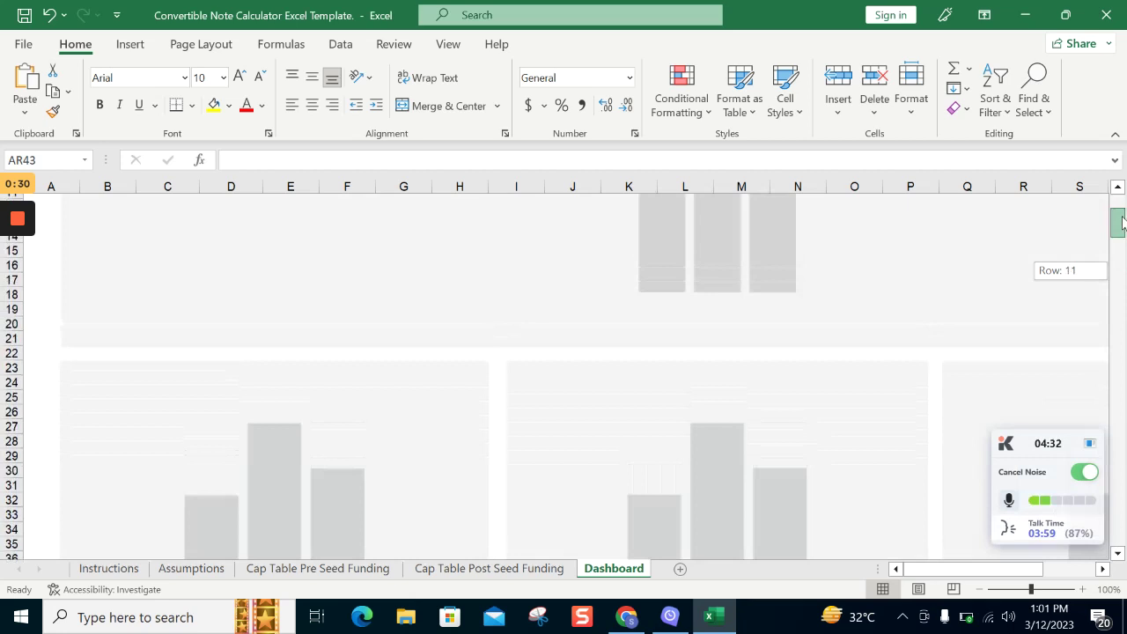
drag(1123, 236, 1123, 209)
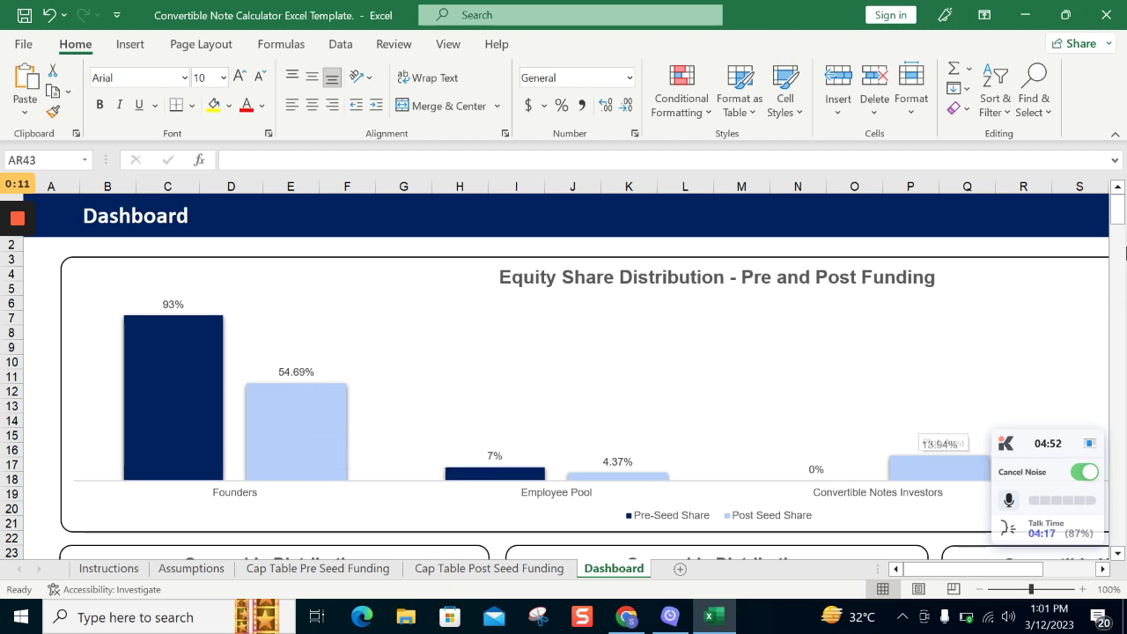
mouse_move(1119, 211)
mouse_down()
mouse_move(1122, 273)
mouse_move(1119, 264)
mouse_up()
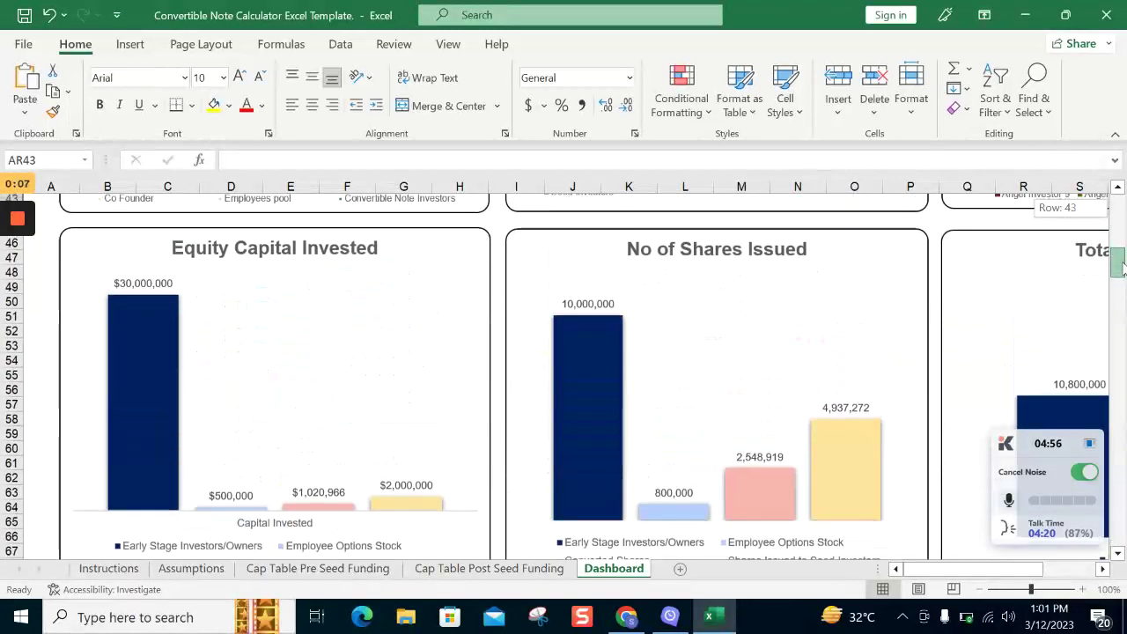